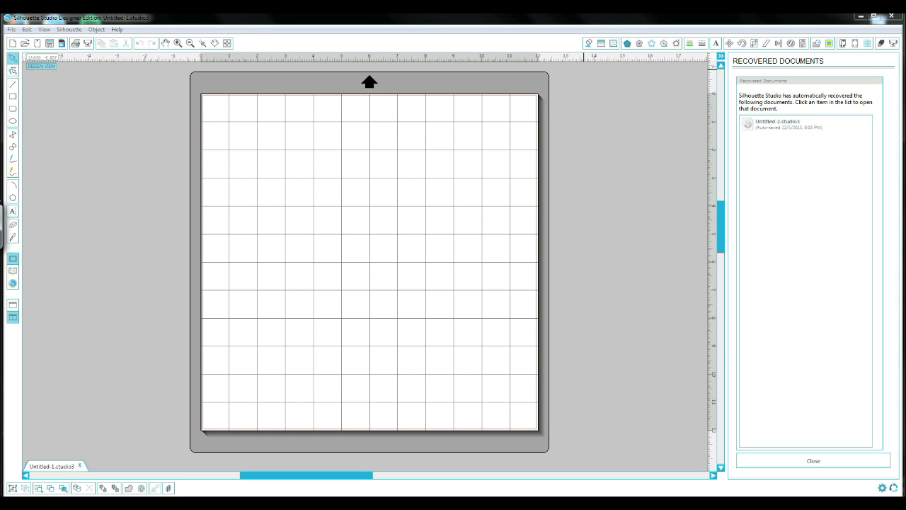
- Start opening a file and browse from The Cut Shoppe folder on the desktop to 2016 Cut Files
left_click(11, 29)
key("Down")
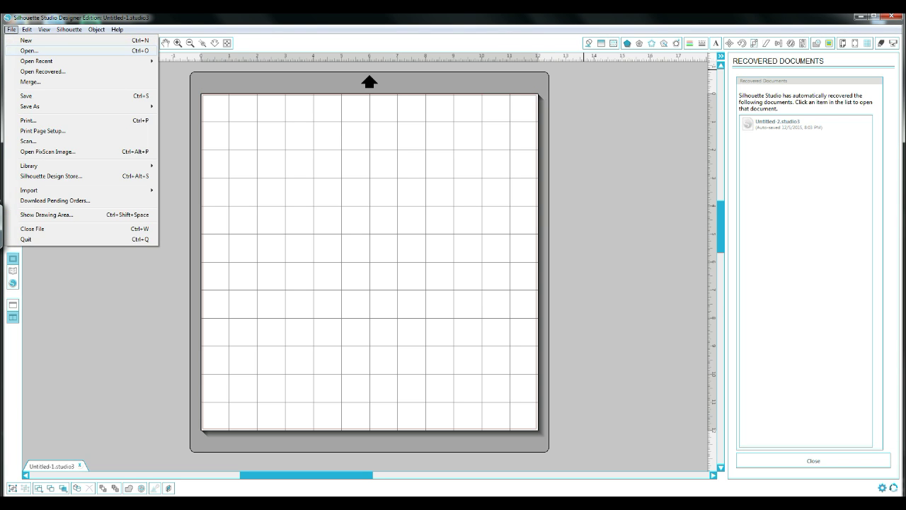
key("Return")
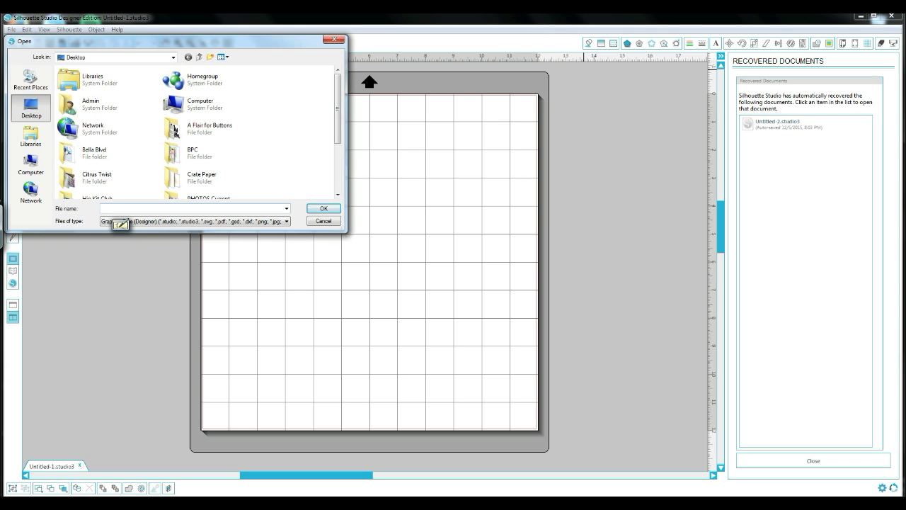
scroll(198, 131, "down", 5)
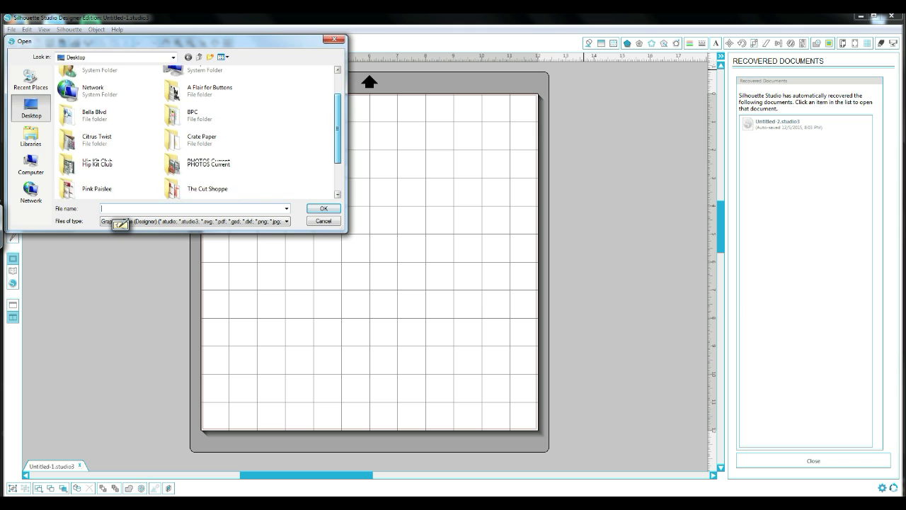
left_click(208, 142)
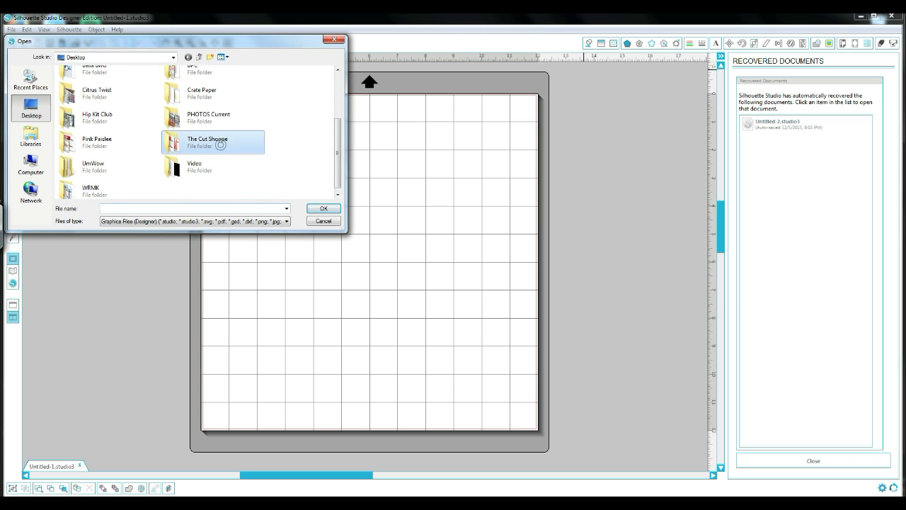
double_click(207, 141)
double_click(83, 81)
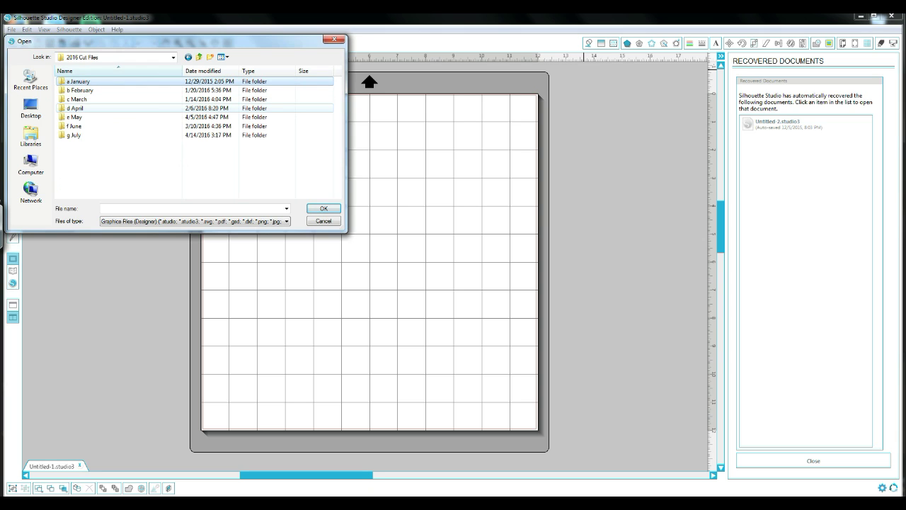
- Open the black-and-white Open Letter Alpha image from the March 31 folder inside c March
double_click(75, 108)
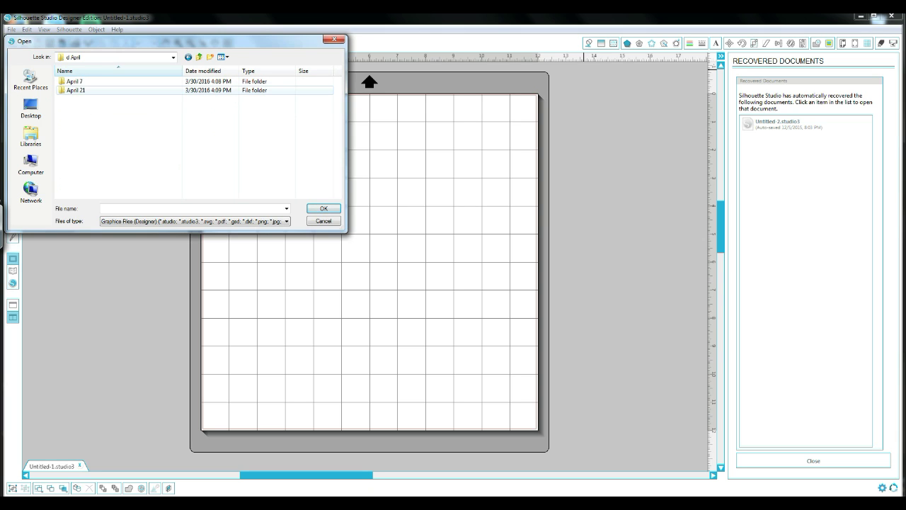
left_click(188, 57)
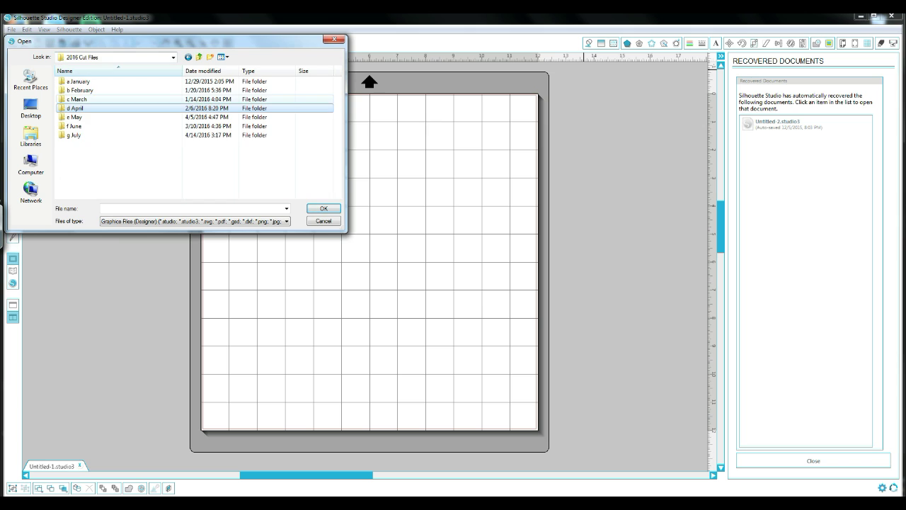
double_click(88, 99)
double_click(88, 99)
left_click(88, 99)
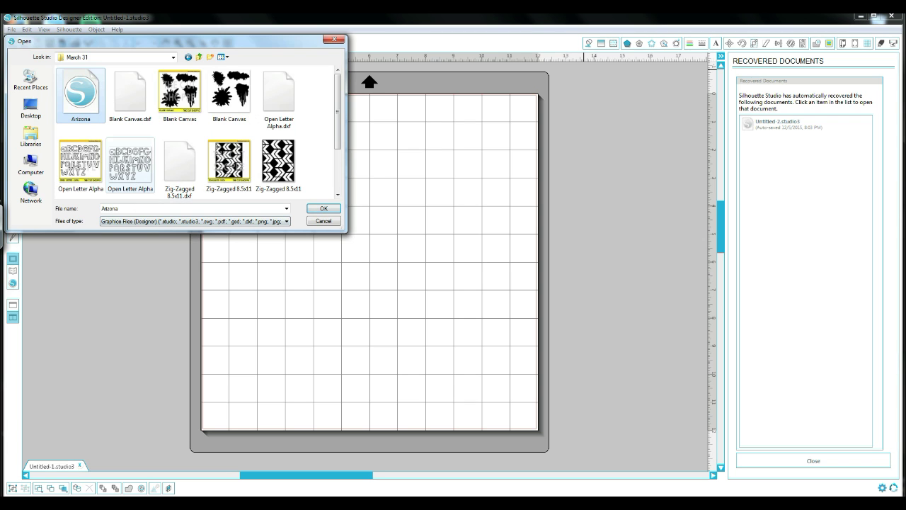
left_click(130, 163)
left_click(323, 208)
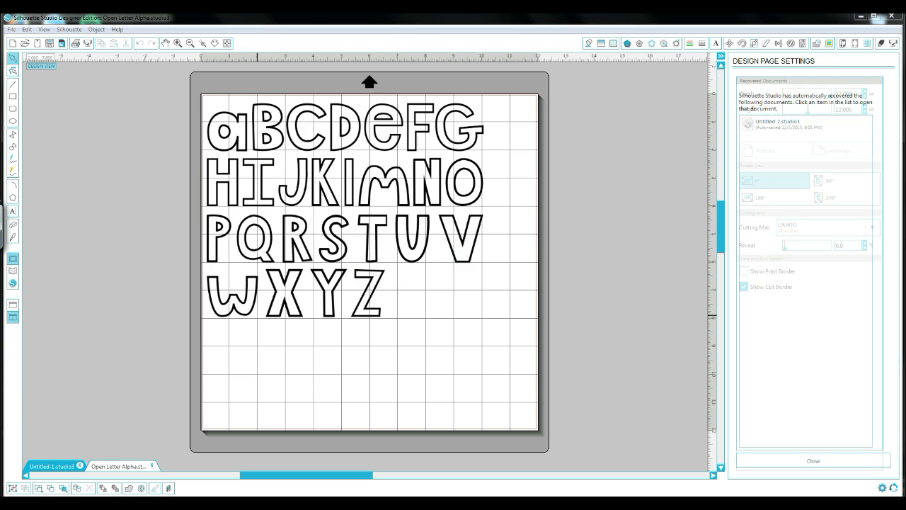
- Move the alphabet image about 1 inch right and down, and define a trace area about 10.4 by 8.8 in around all letters
left_click_drag(269, 285, 295, 315)
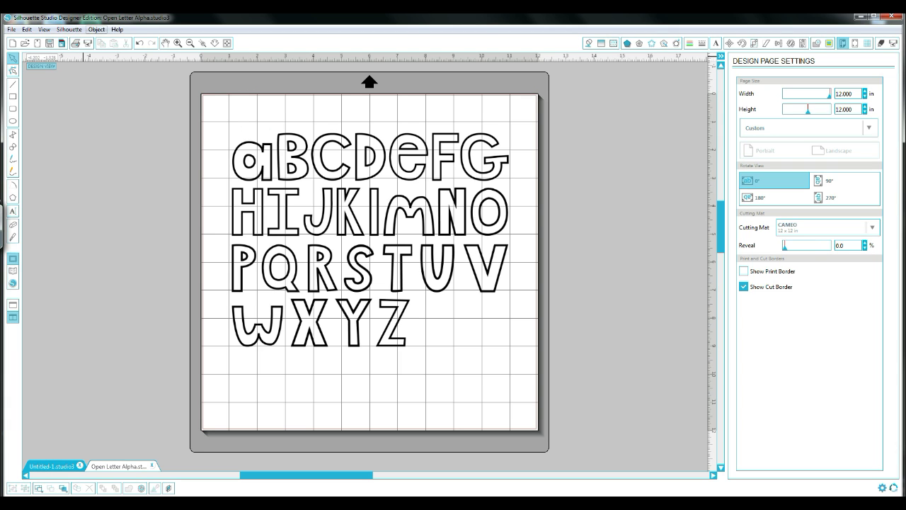
left_click(97, 29)
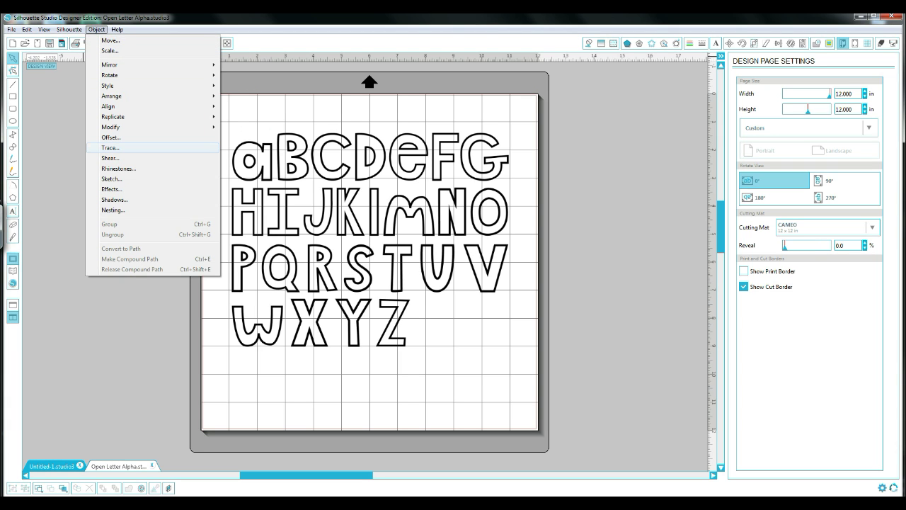
left_click(111, 147)
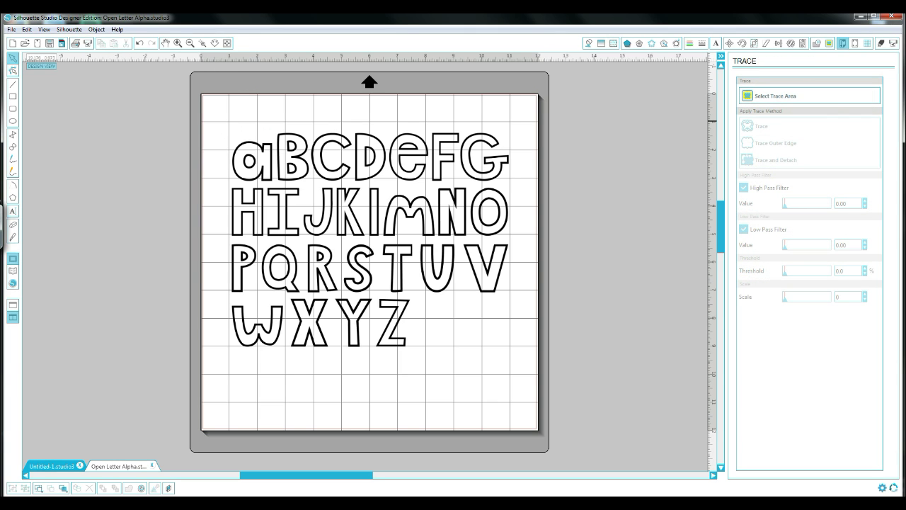
left_click(775, 96)
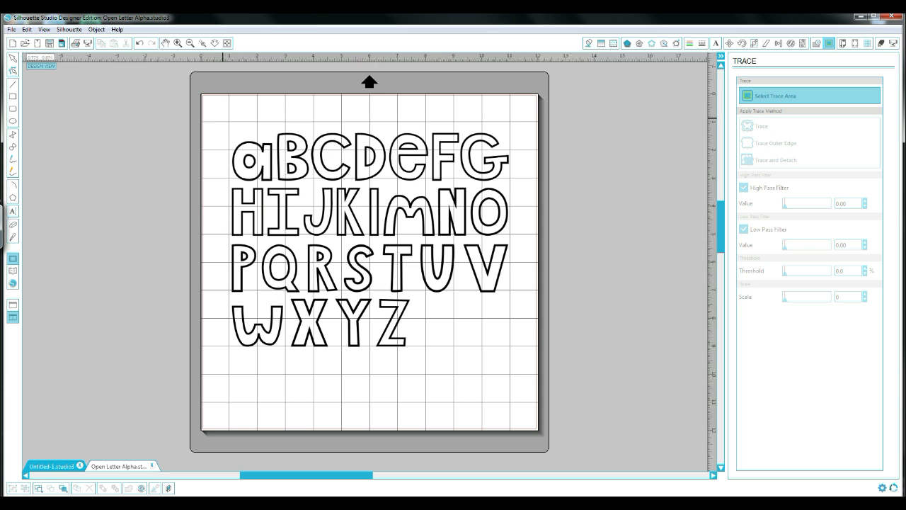
mouse_move(222, 117)
left_mouse_down()
mouse_move(486, 291)
mouse_move(514, 322)
mouse_move(515, 365)
left_mouse_up()
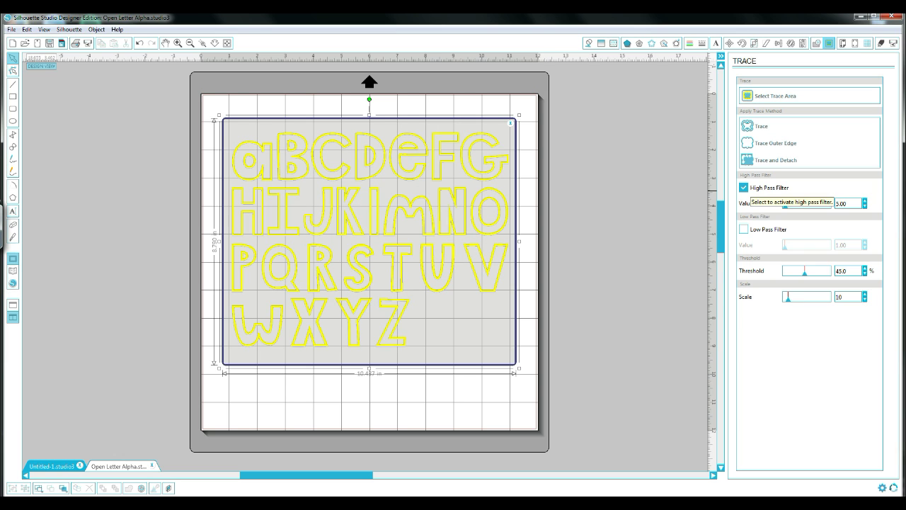
- Trace the alphabet with High Pass Filter turned off, and delete the original image from the traced outlines
left_click(753, 188)
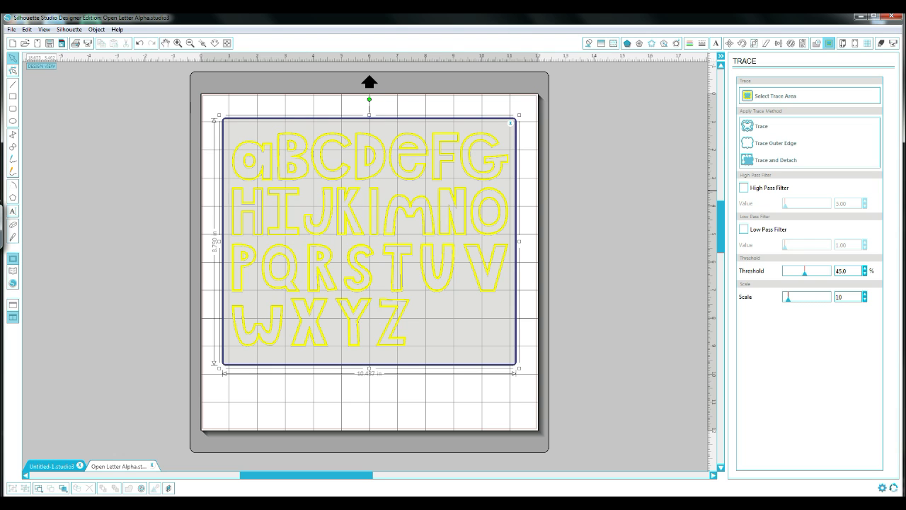
left_click(761, 126)
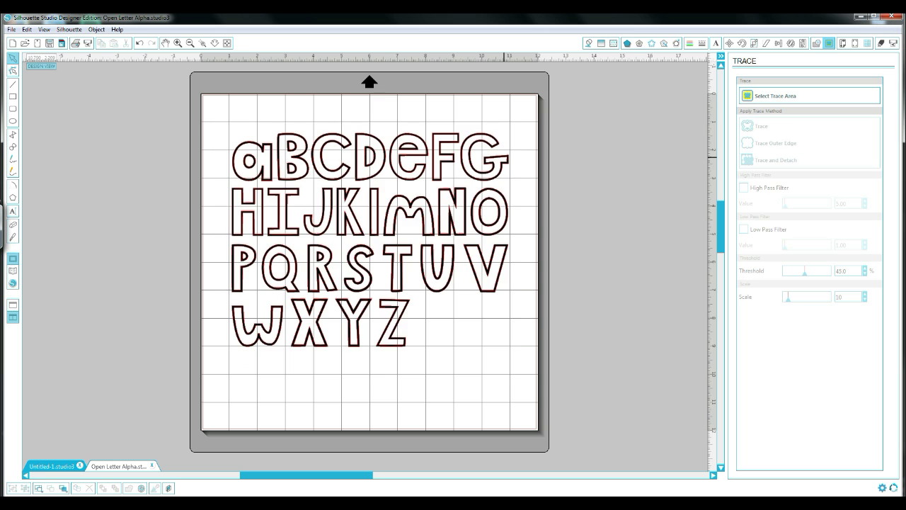
left_click_drag(505, 160, 534, 216)
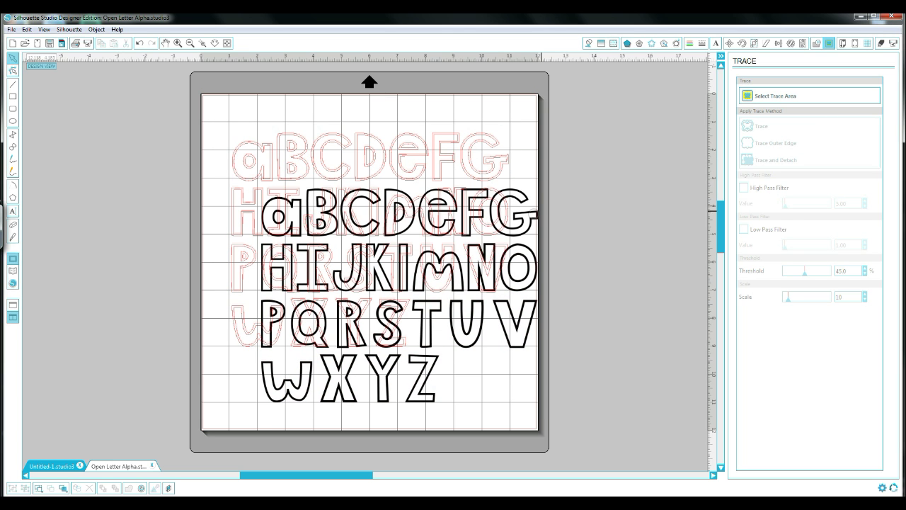
key("Delete")
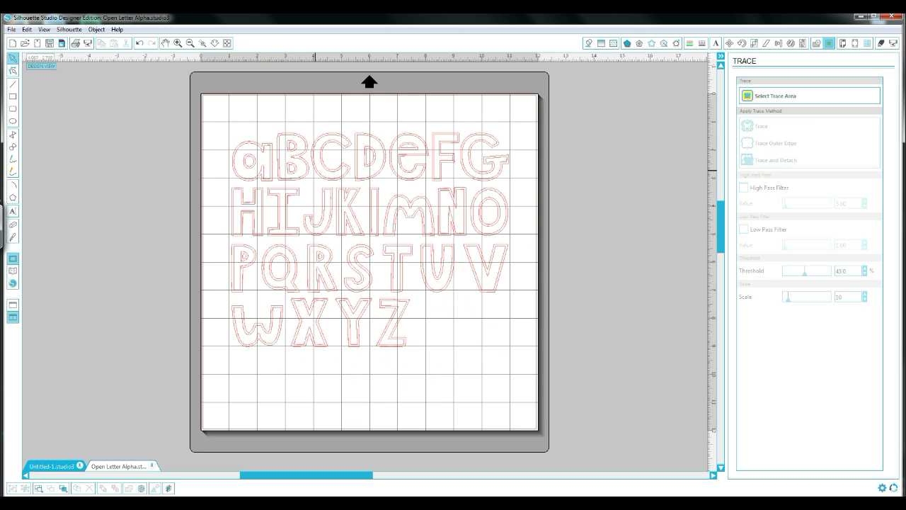
- Release the compound path of the traced alphabet outlines
mouse_move(315, 170)
left_mouse_down()
mouse_move(276, 209)
mouse_move(243, 215)
mouse_move(310, 189)
mouse_move(377, 145)
left_mouse_up()
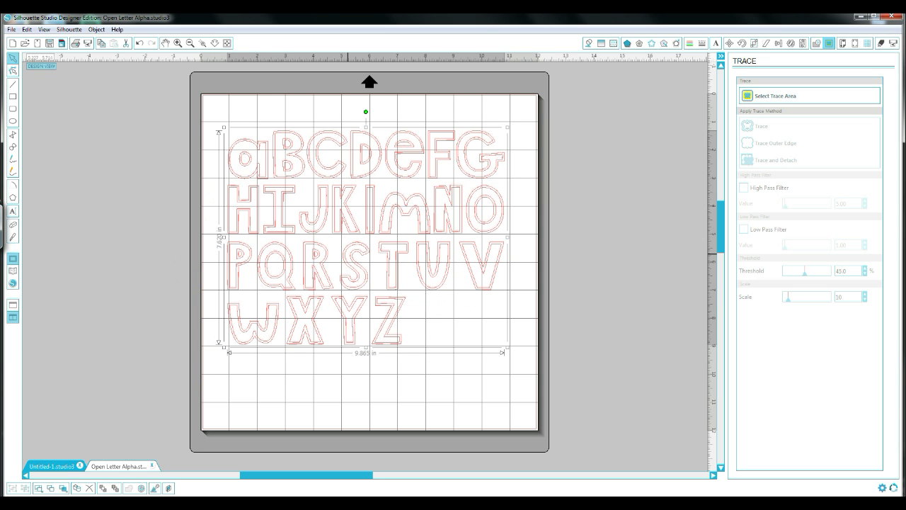
left_click(96, 29)
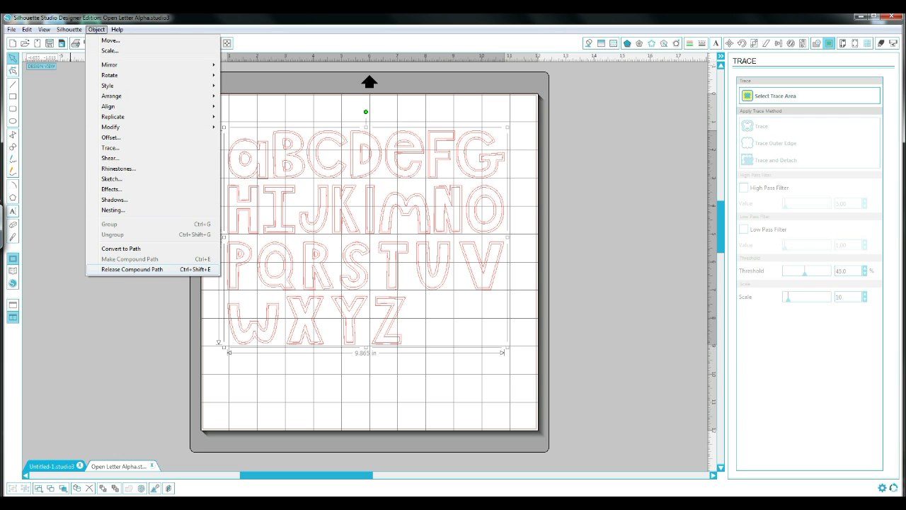
left_click(132, 269)
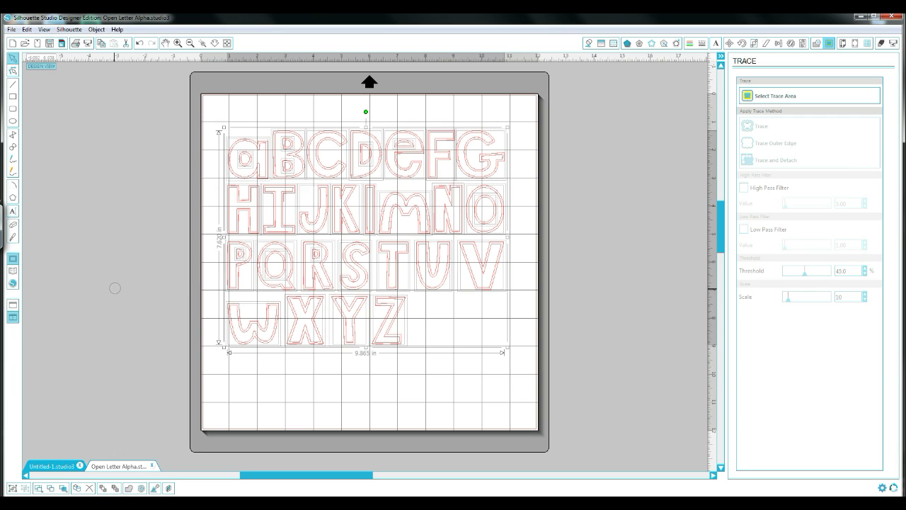
- Move all outlines of the letter a, and those of the letter B, off the mat to its left
left_click(160, 164)
left_click(248, 136)
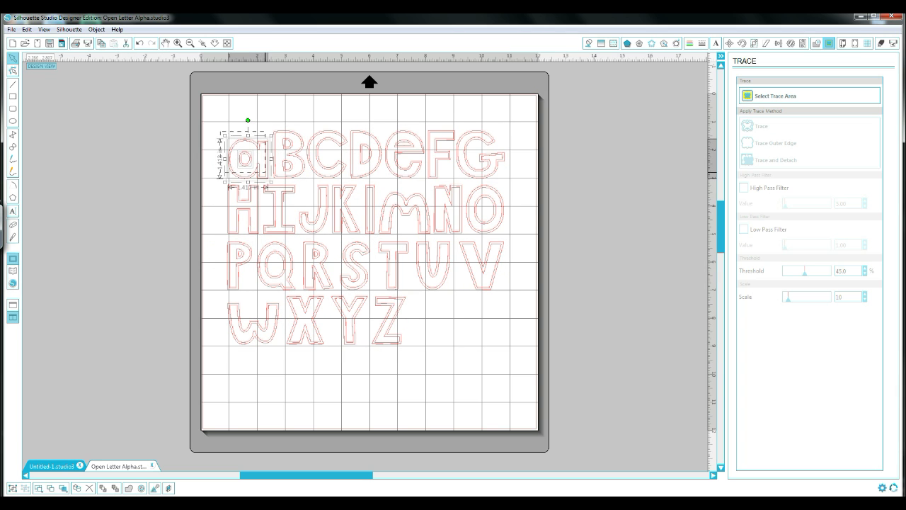
left_click_drag(244, 160, 153, 171)
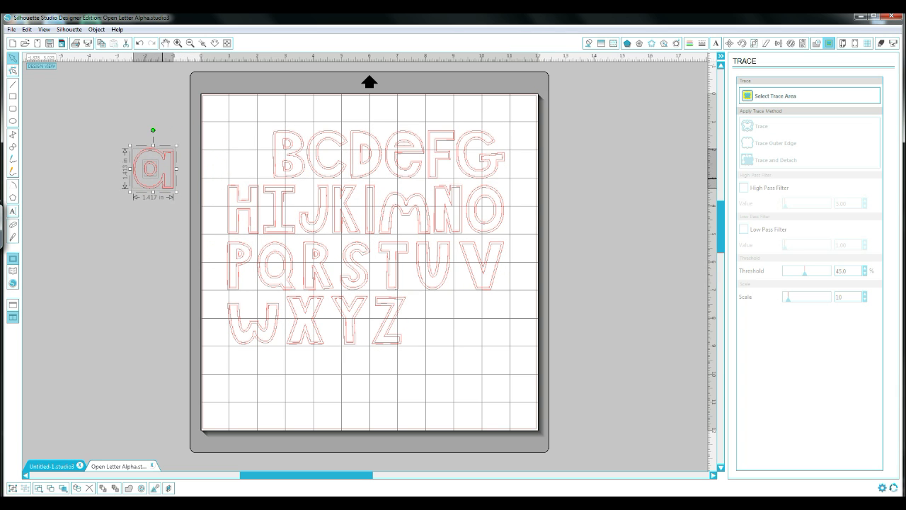
left_click(160, 252)
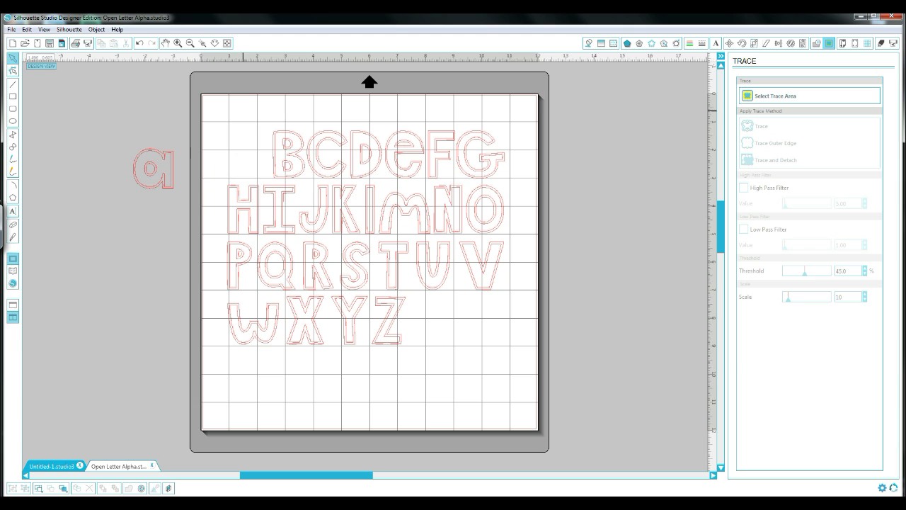
left_click_drag(247, 117, 161, 259)
left_click(180, 387)
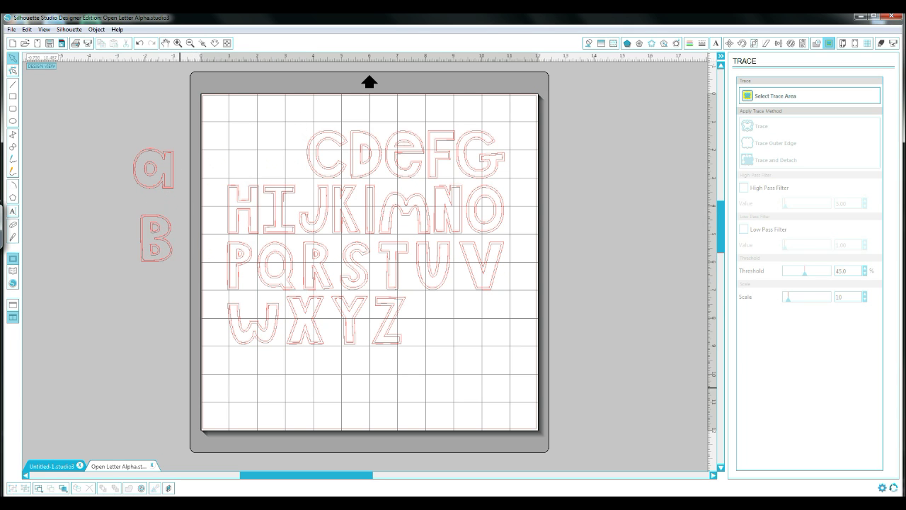
- Undo the moves of the letters B and a to restore their original places, and clear the selection
left_click(26, 29)
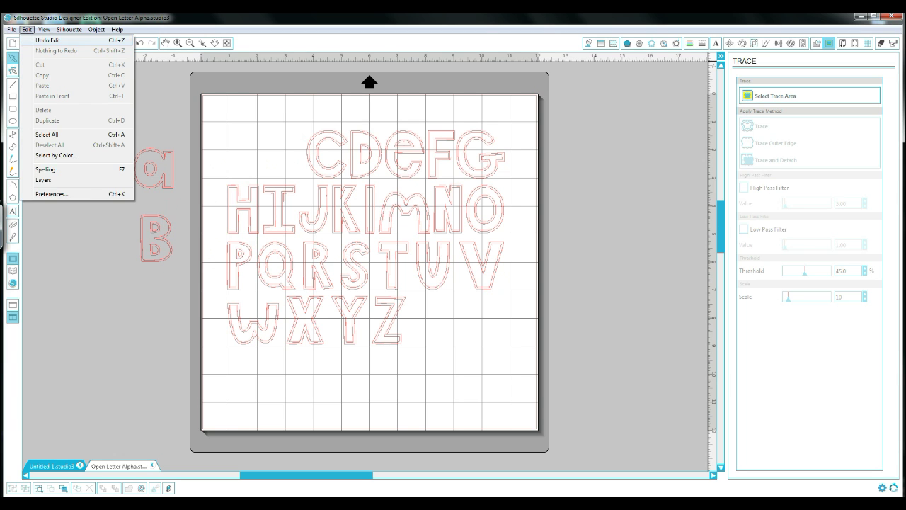
left_click(39, 40)
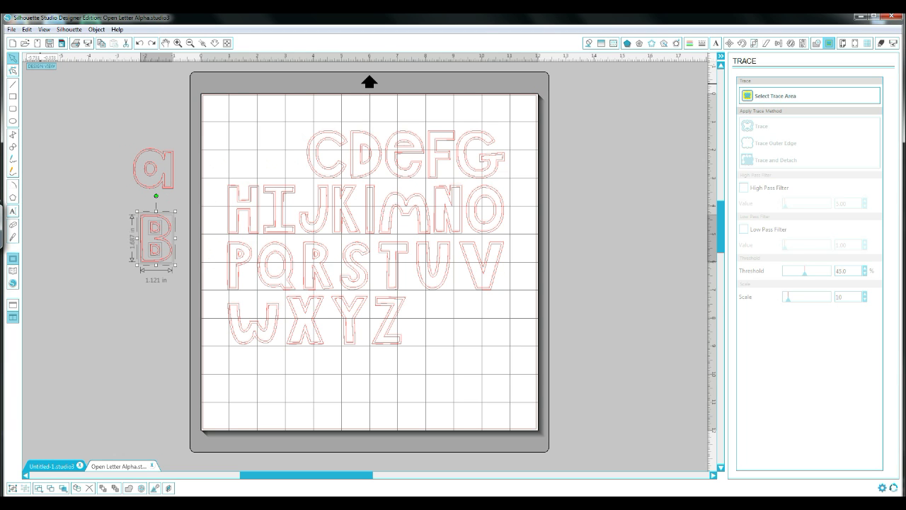
left_click(26, 29)
left_click(44, 41)
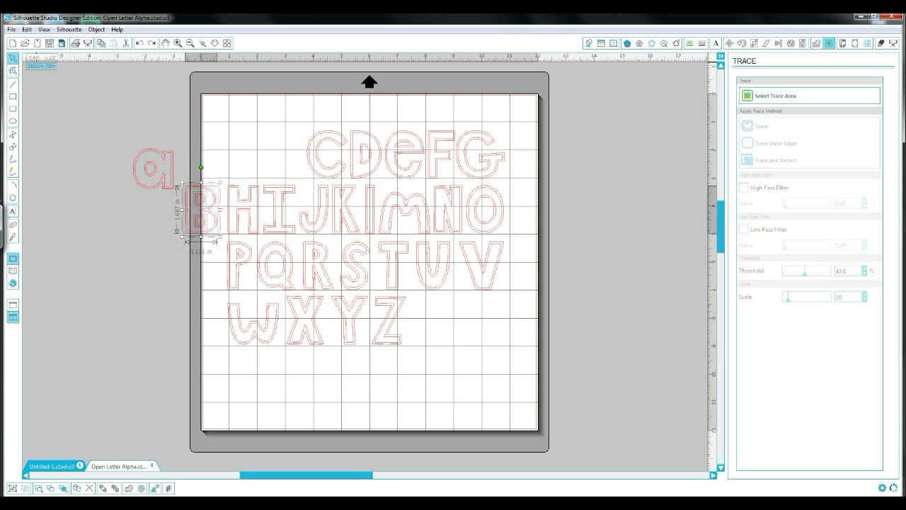
key("ctrl+z")
left_click(26, 29)
left_click(43, 41)
left_click(26, 29)
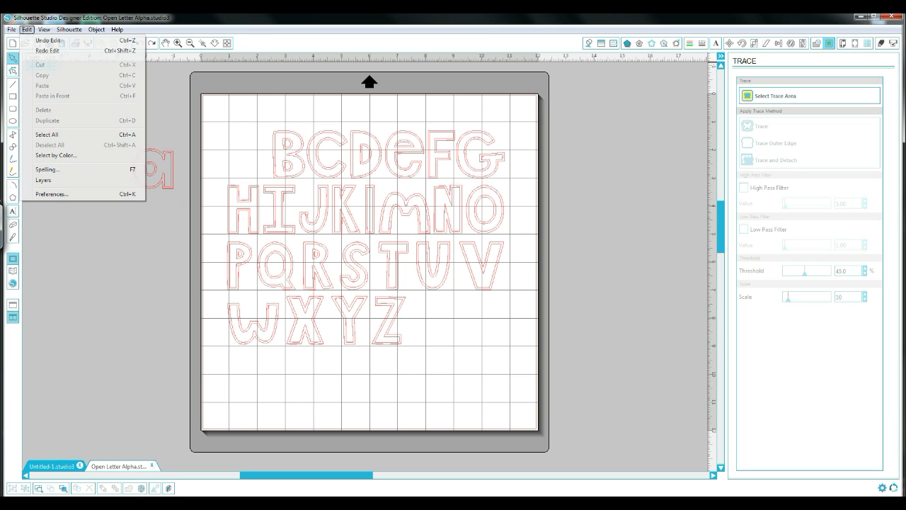
left_click(44, 41)
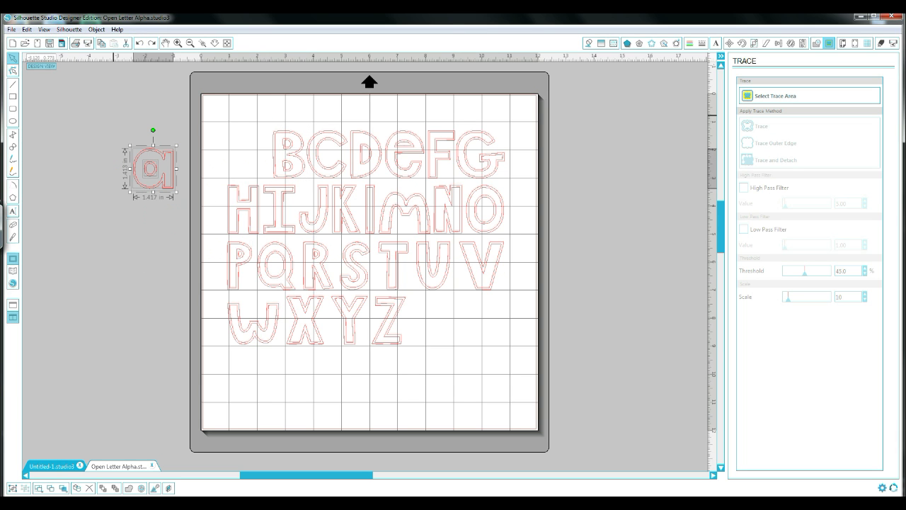
left_click(26, 29)
left_click(44, 42)
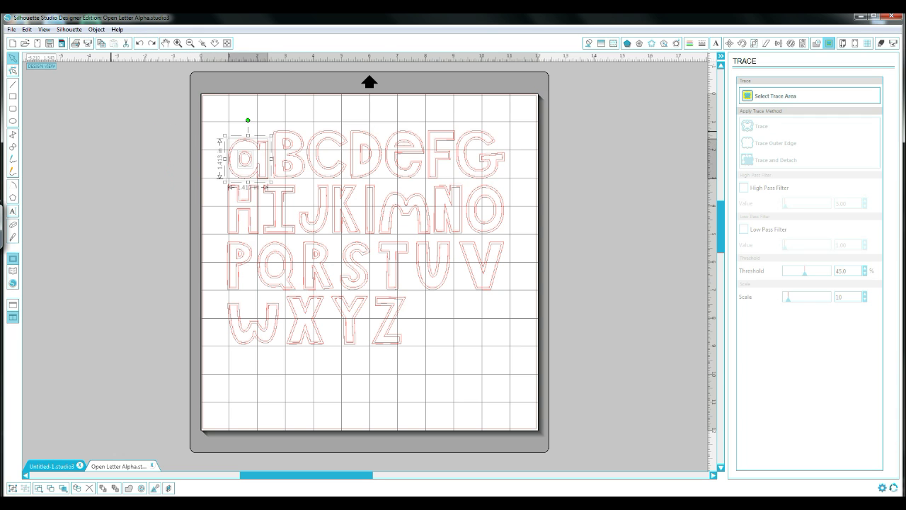
left_click(111, 126)
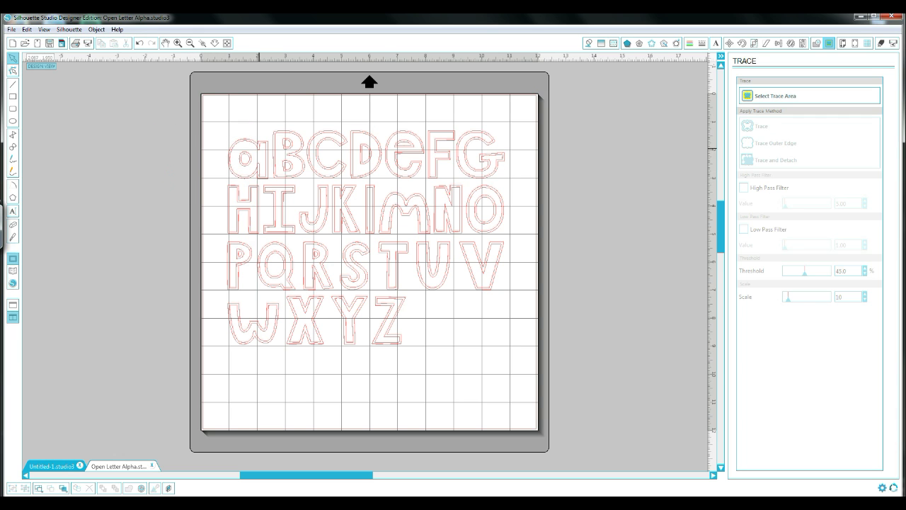
- Move two of the letter a's separate outlines off the page one by one, and undo both moves
left_click_drag(256, 157, 179, 157)
left_click_drag(252, 157, 190, 200)
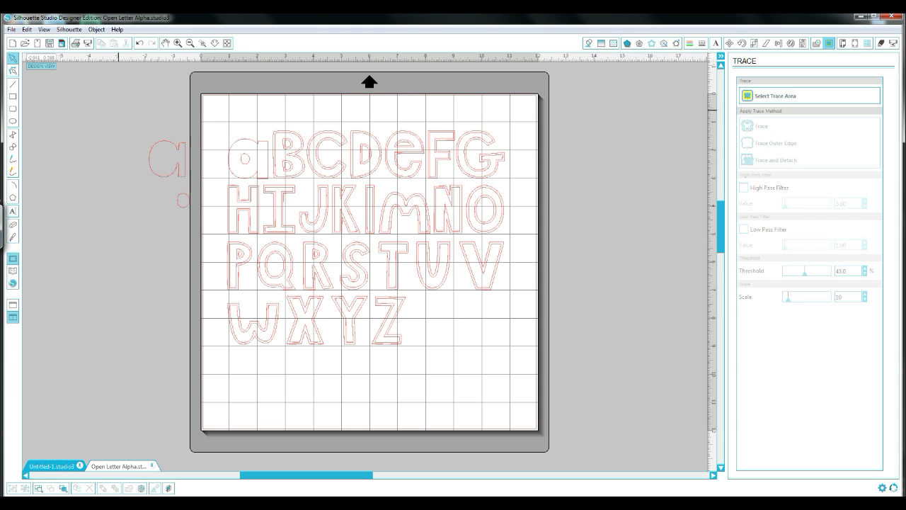
left_click(26, 29)
left_click(43, 41)
left_click(27, 30)
left_click(44, 41)
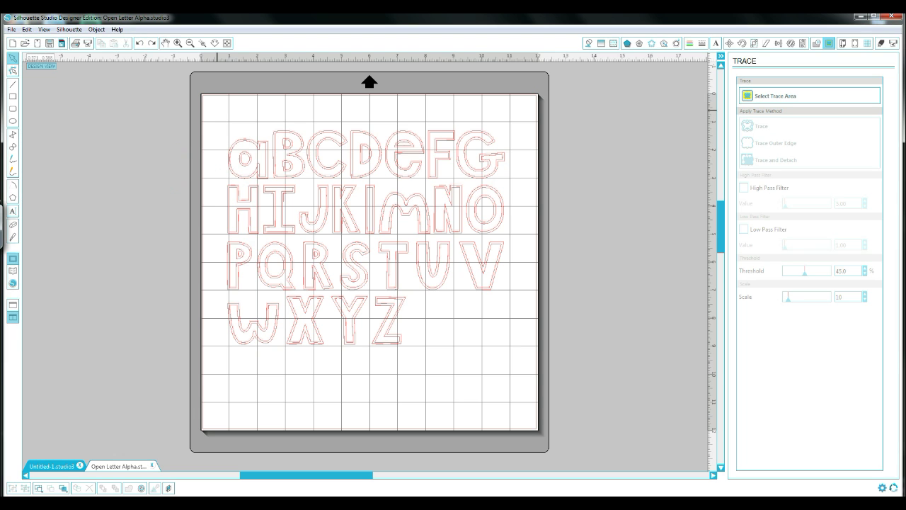
- Group all outlines of the letter a into one object and clear the selection
left_click(220, 146)
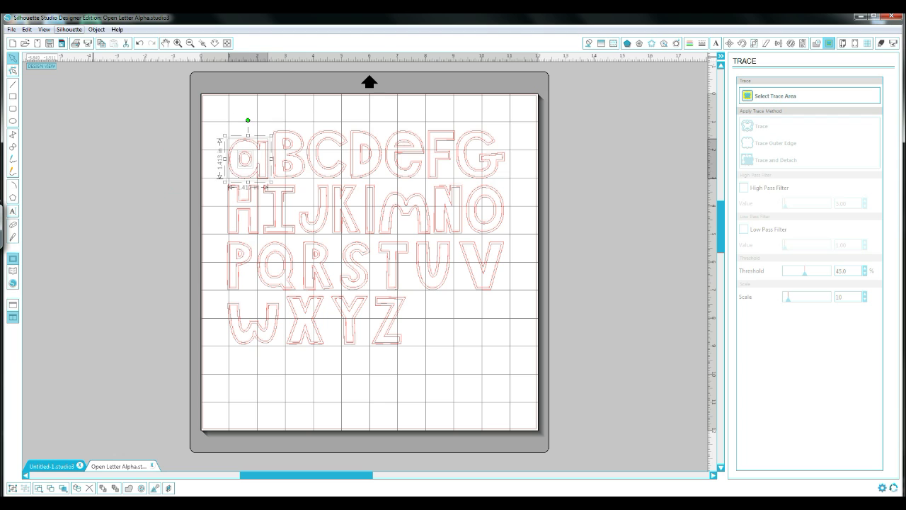
left_click(96, 29)
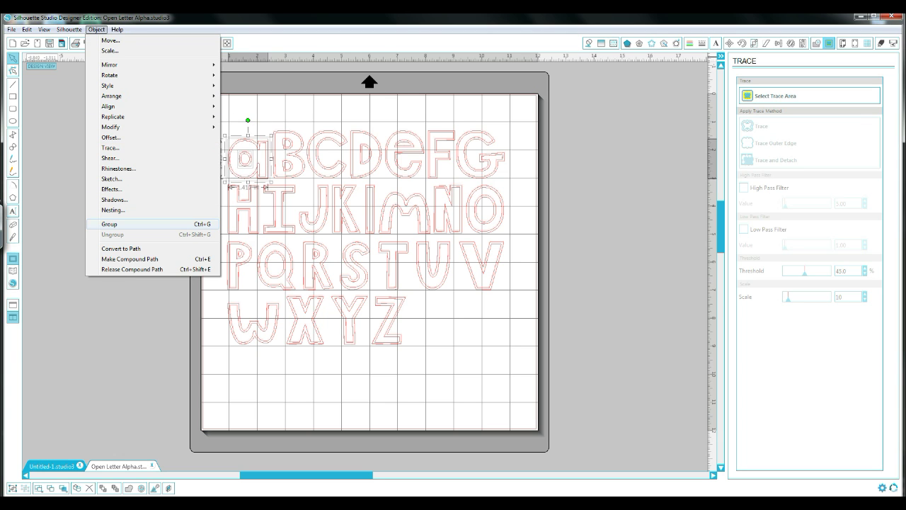
left_click(110, 223)
left_click(136, 179)
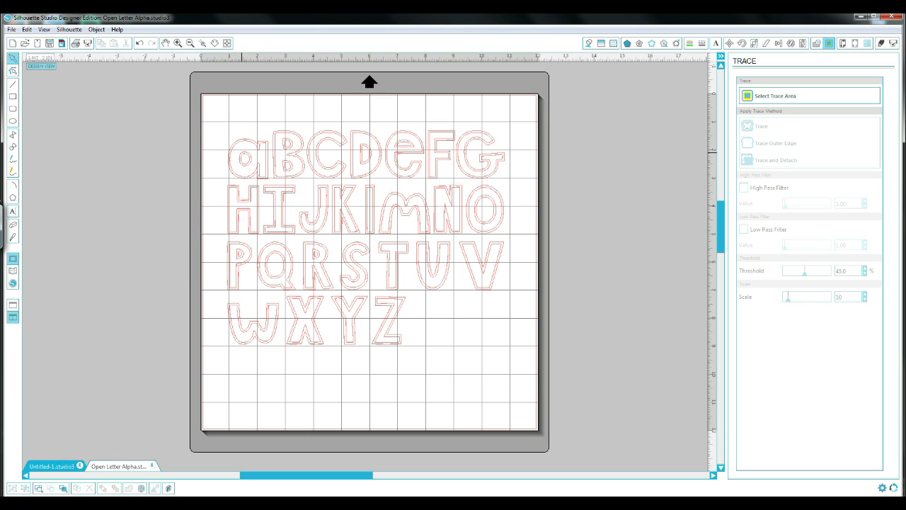
- Test the grouped letter a by moving it off the mat and back to its place beside the B
left_click_drag(248, 159, 140, 157)
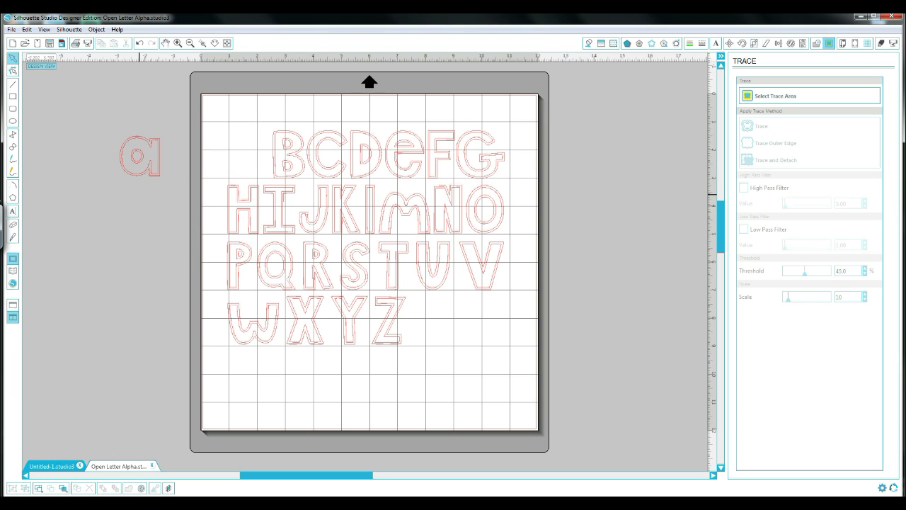
left_click(144, 172)
left_click_drag(140, 155, 248, 158)
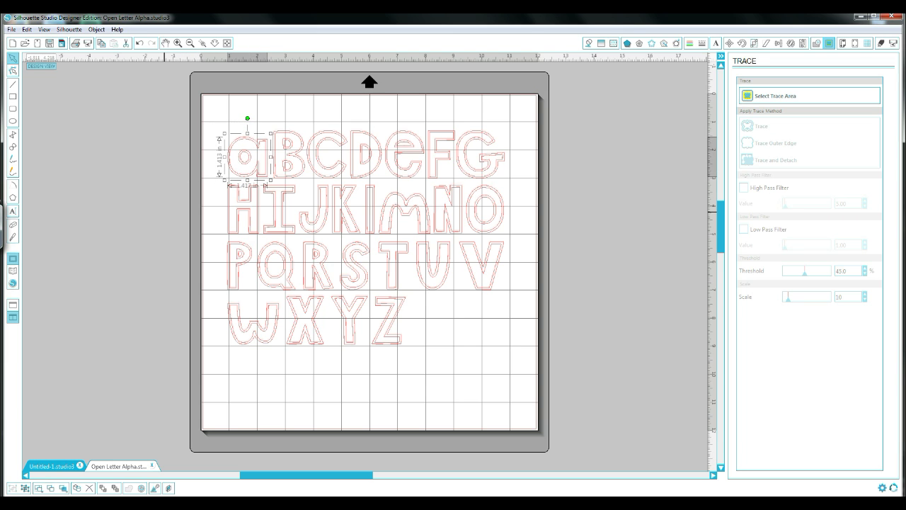
- Move the whole traced alphabet off the page to the empty area left of the mat
left_click_drag(151, 111, 507, 358)
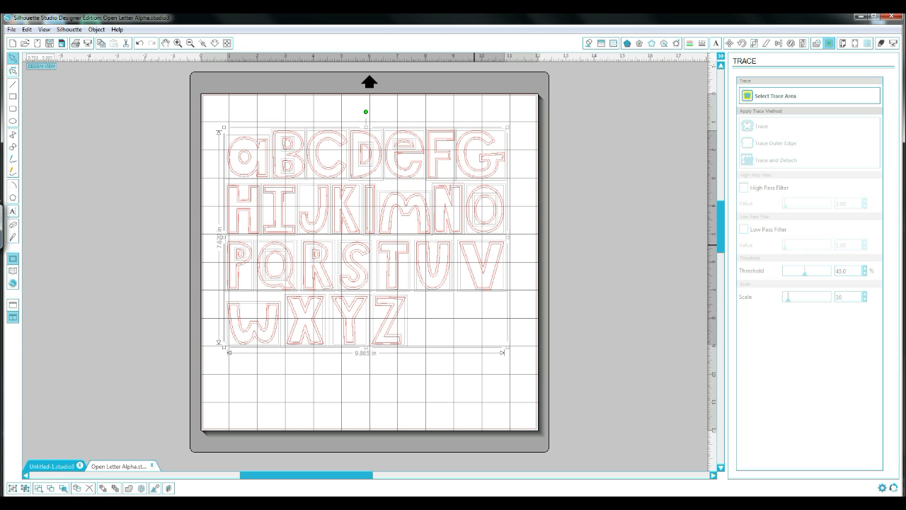
left_click_drag(474, 245, 153, 245)
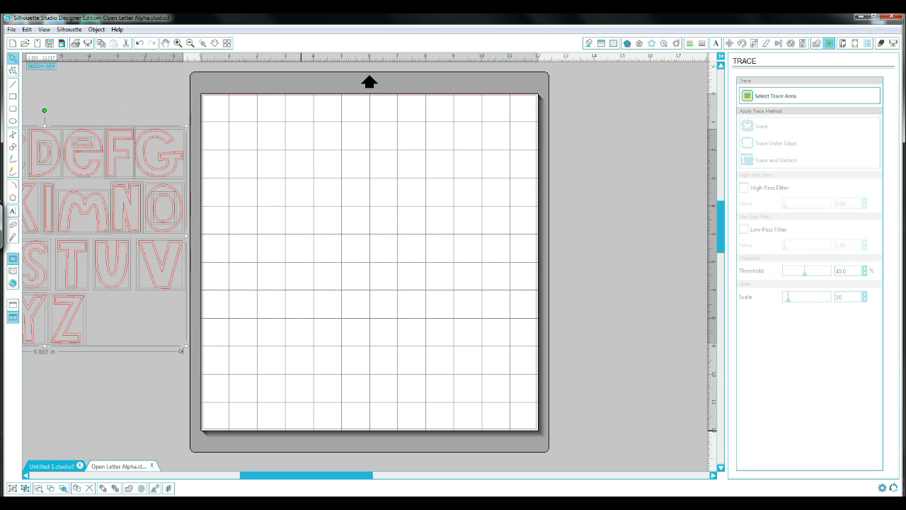
left_click_drag(319, 475, 265, 476)
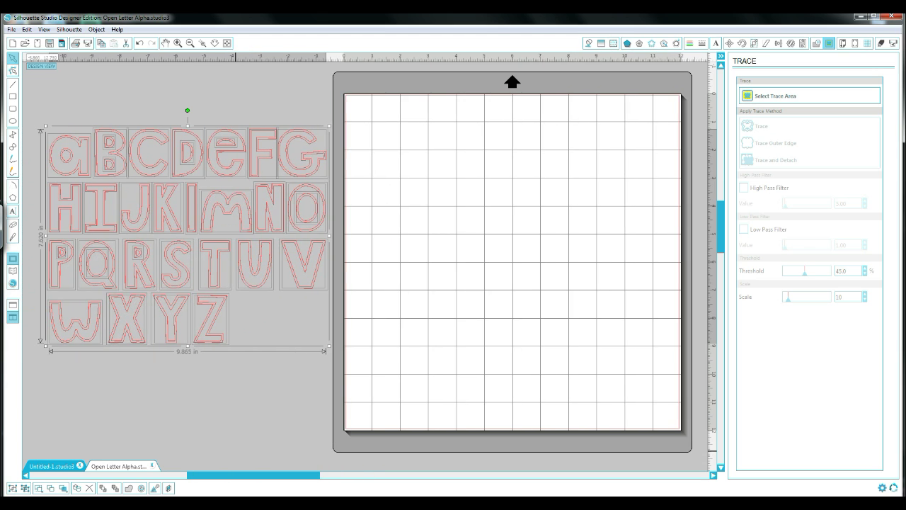
left_click(240, 429)
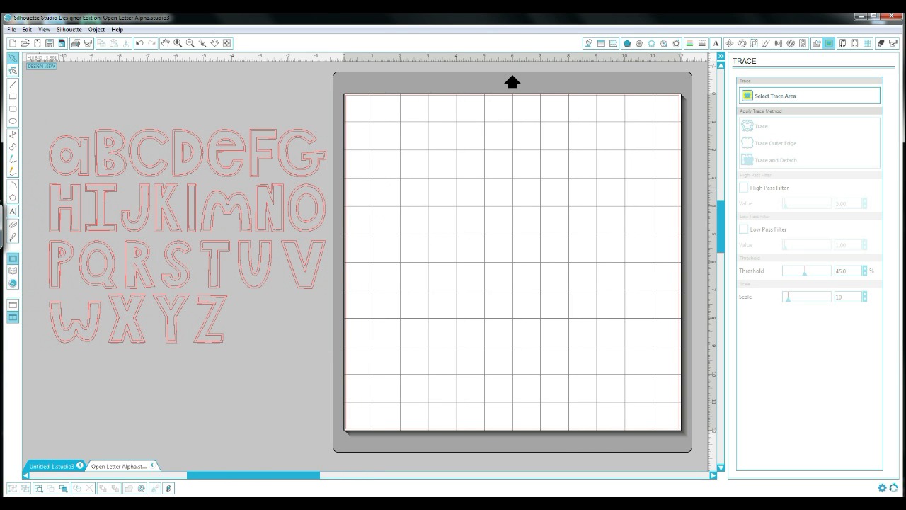
- Place the letters H, e and Y from the alphabet side by side on the mat to spell HeY
left_click(78, 211)
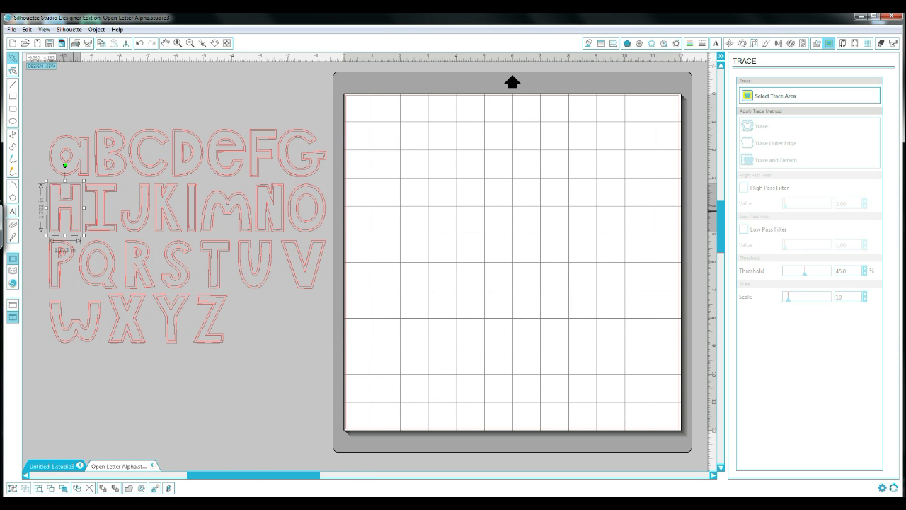
left_click_drag(77, 211, 442, 181)
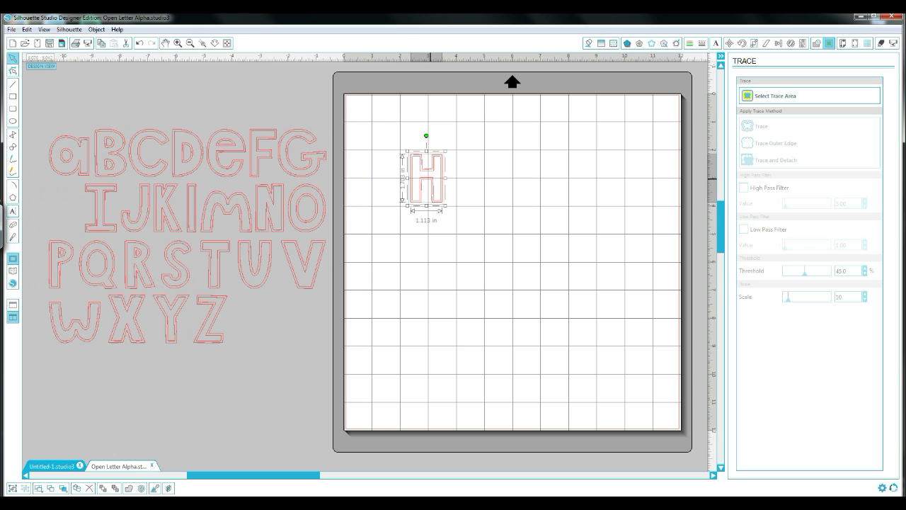
left_click(379, 200)
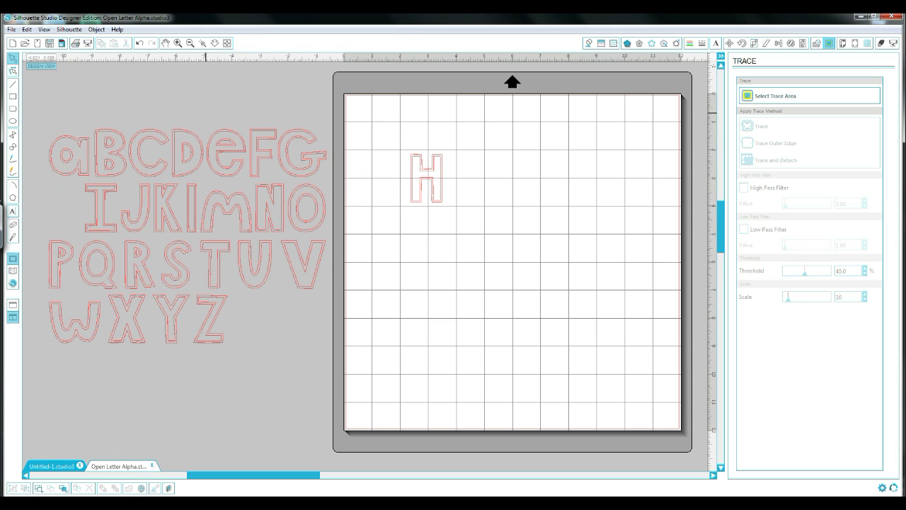
left_click_drag(206, 113, 472, 179)
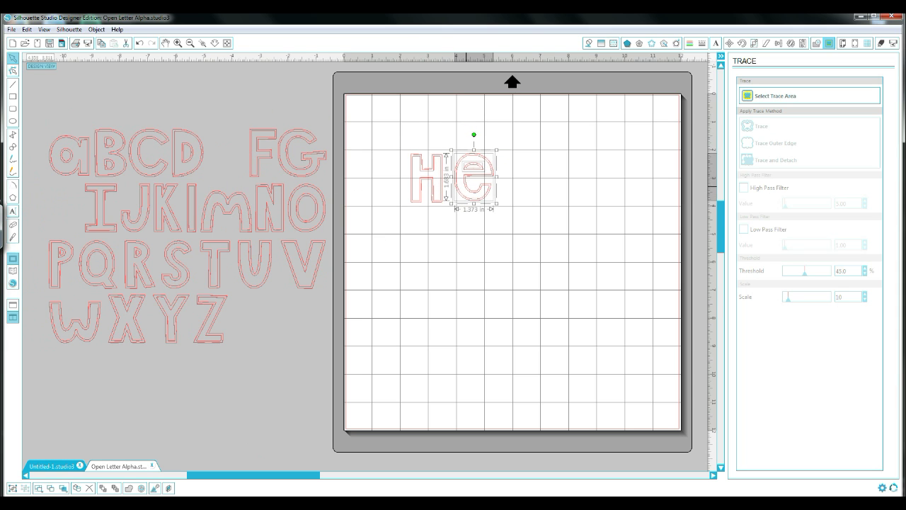
left_click(400, 273)
left_click(173, 311)
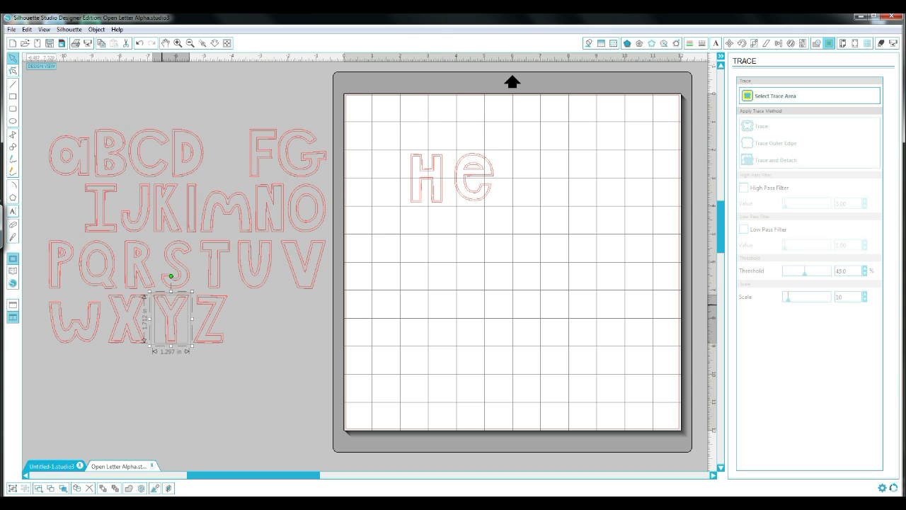
left_click_drag(173, 312, 520, 171)
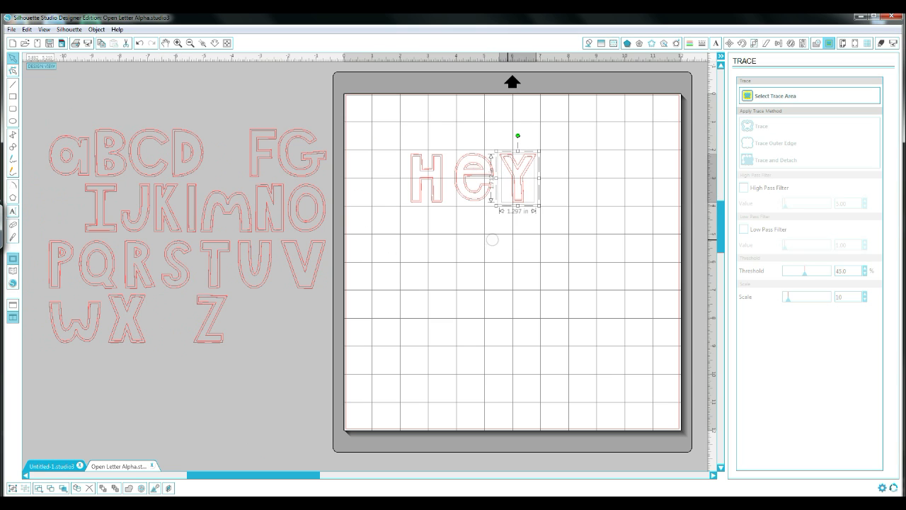
left_click(494, 240)
- Enlarge the letters H, e and Y together to about 8.9 in wide
left_click_drag(567, 230, 398, 145)
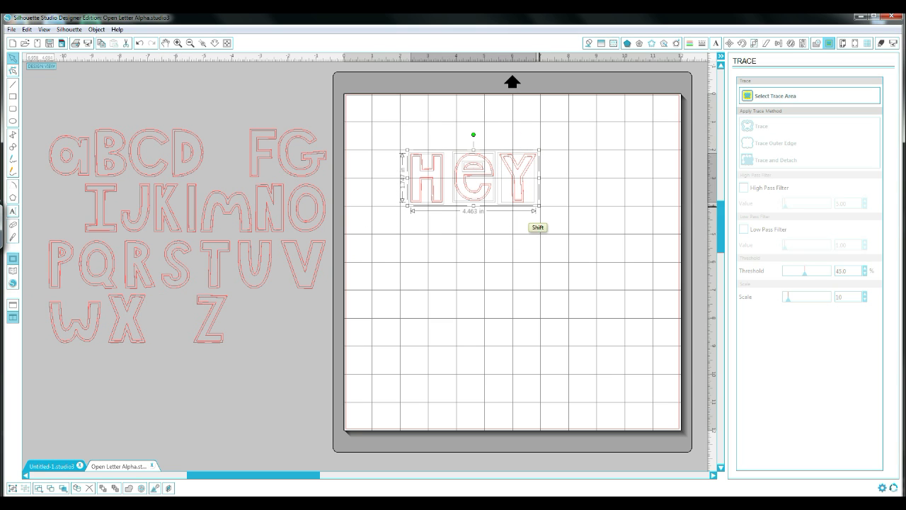
left_click_drag(539, 206, 641, 318)
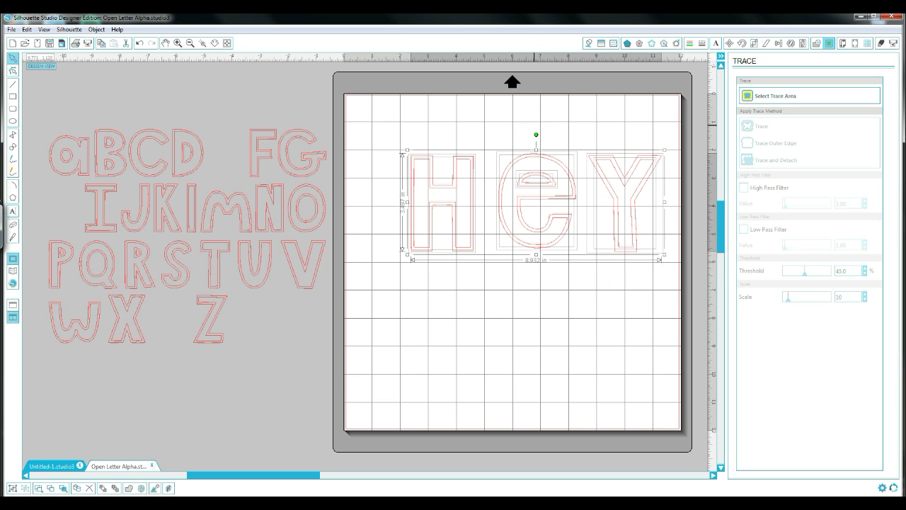
left_click(534, 102)
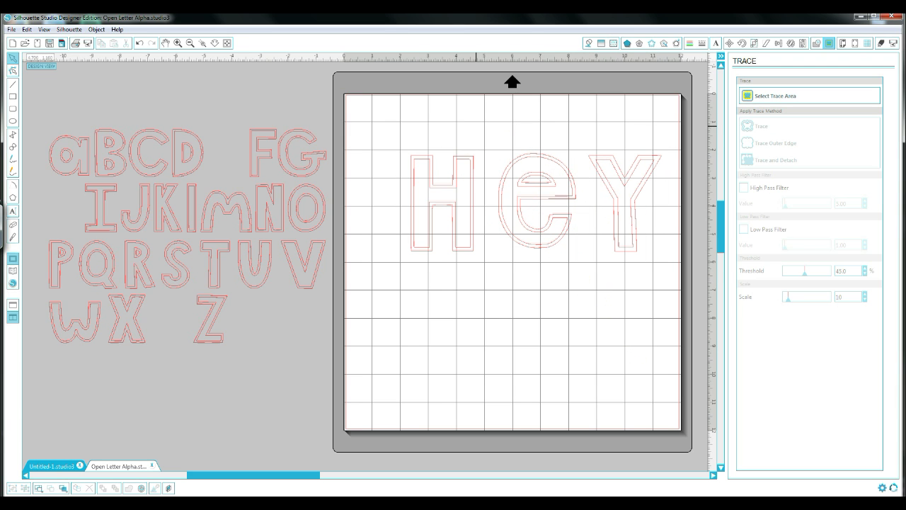
- Move the enlarged e so that it overlaps the H, and try to weld the two letters
left_click_drag(488, 123, 502, 201)
left_click(555, 132)
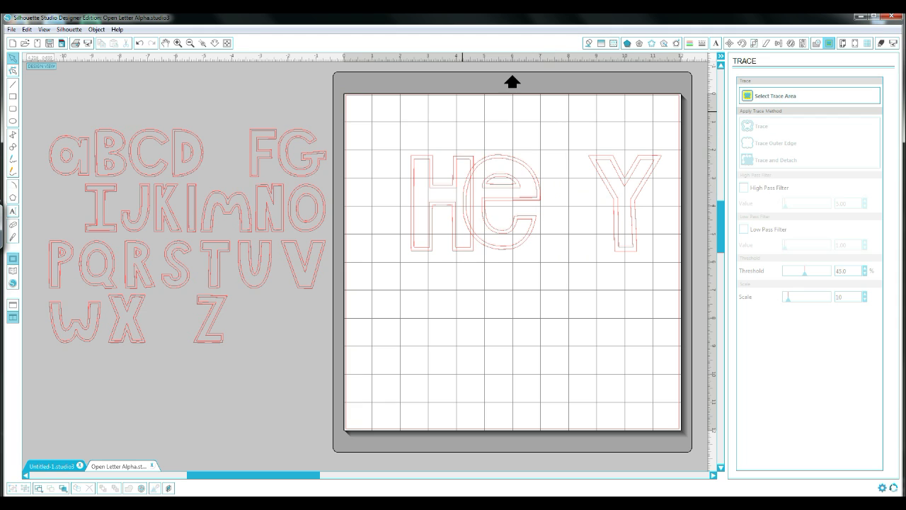
left_click_drag(390, 121, 534, 255)
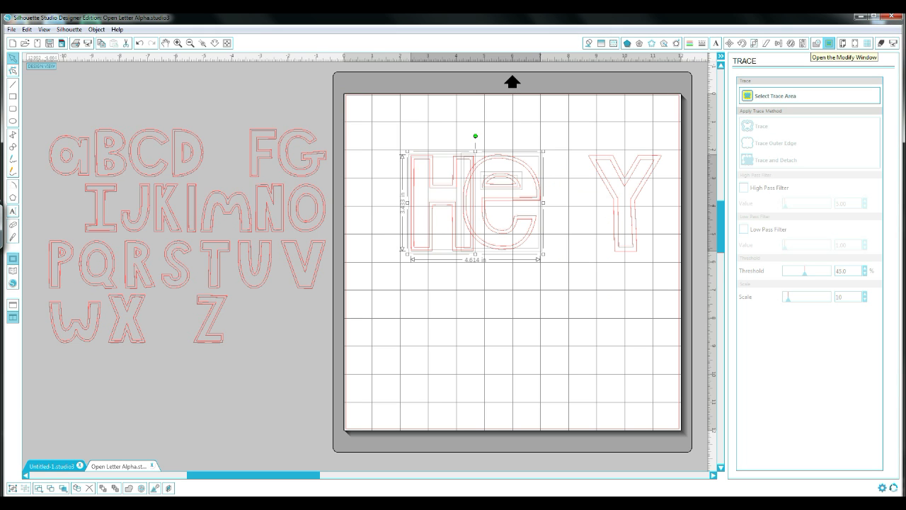
left_click(817, 43)
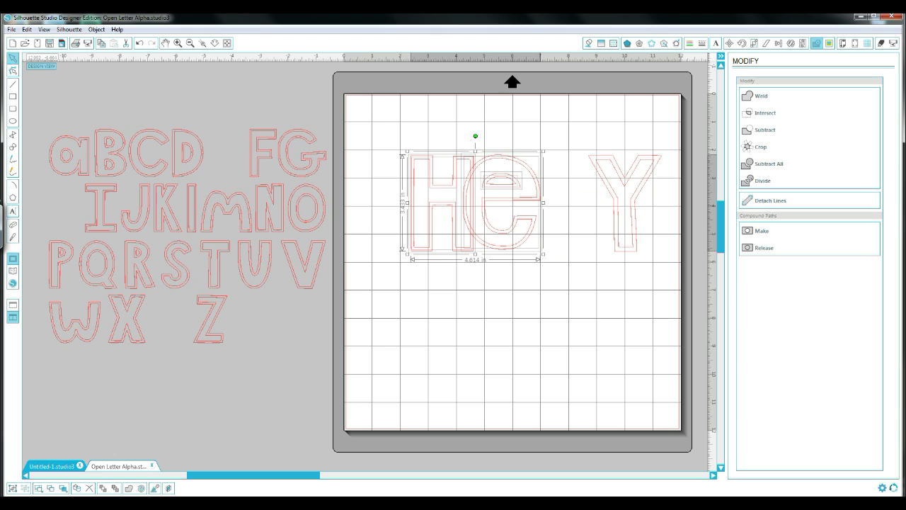
left_click(761, 97)
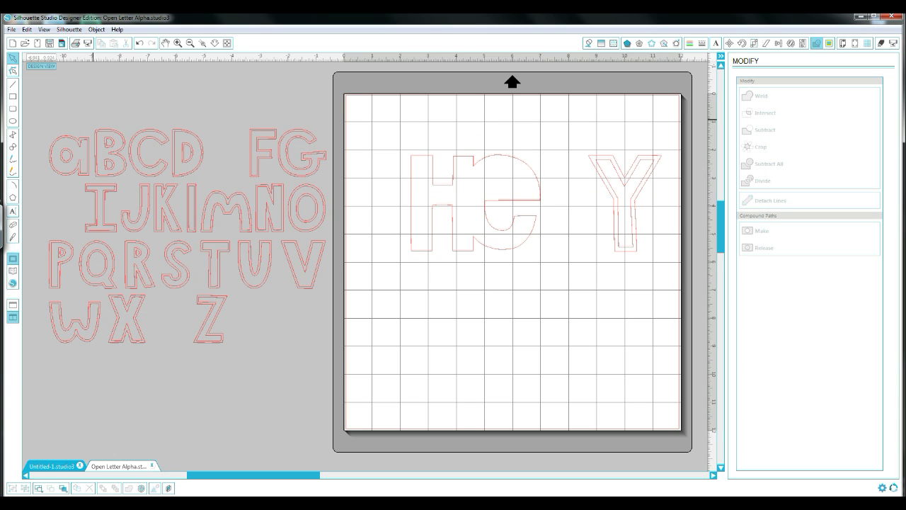
- Undo the weld of the H and e, and move the e back to its place between the H and Y
left_click(27, 29)
left_click(45, 39)
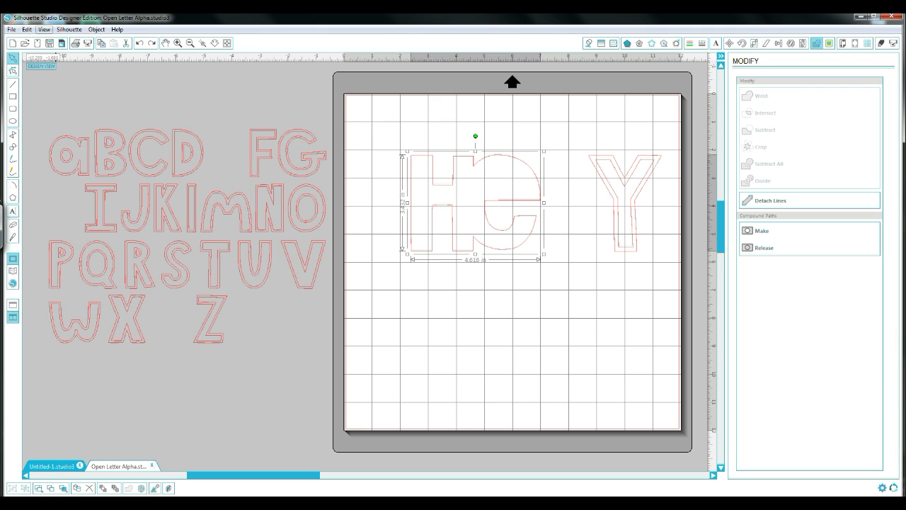
left_click(26, 29)
left_click(29, 40)
left_click(26, 29)
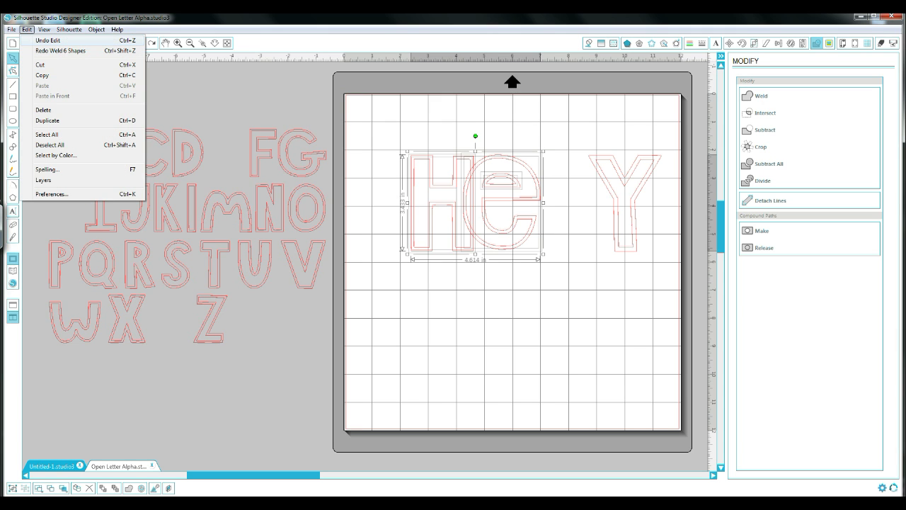
left_click(484, 125)
left_click(484, 125)
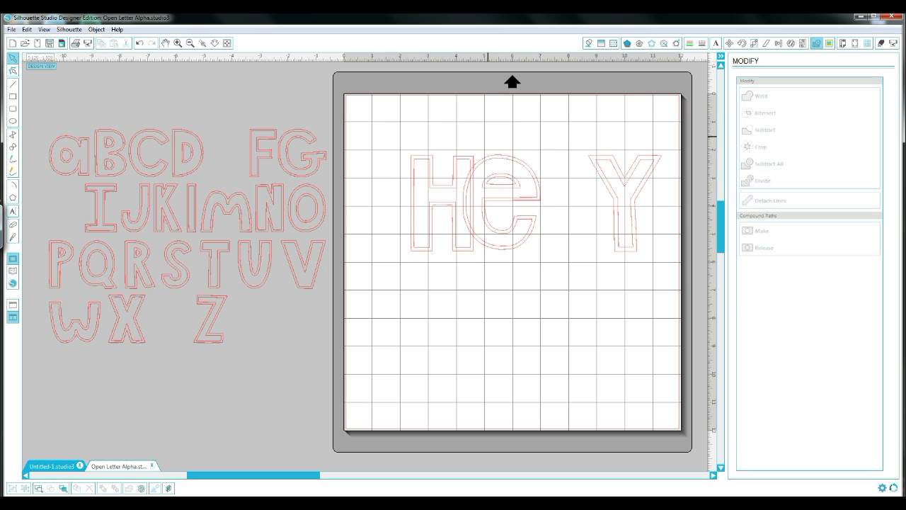
mouse_move(489, 137)
left_mouse_down()
mouse_move(530, 245)
mouse_move(544, 228)
left_mouse_up()
left_click(509, 293)
- Make a separate compound path from the outlines of each of the letters H, e and Y on the mat
left_click(424, 212)
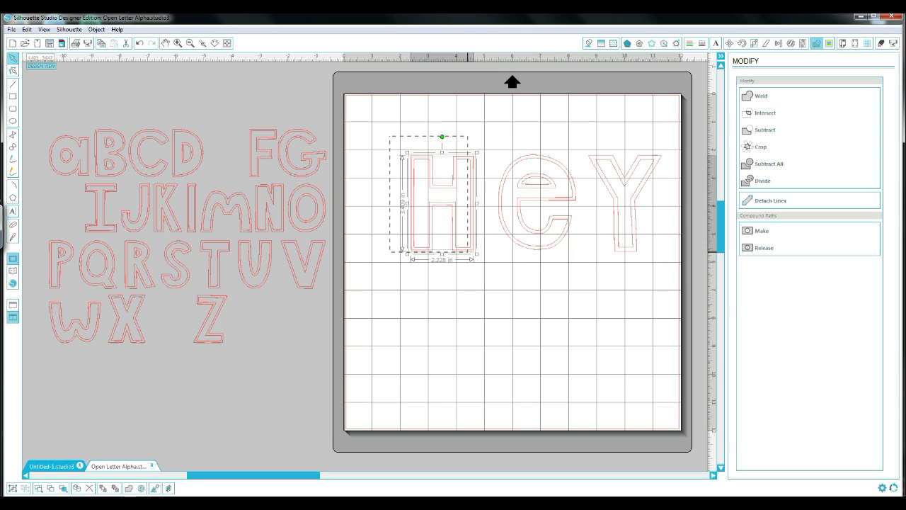
left_click(94, 29)
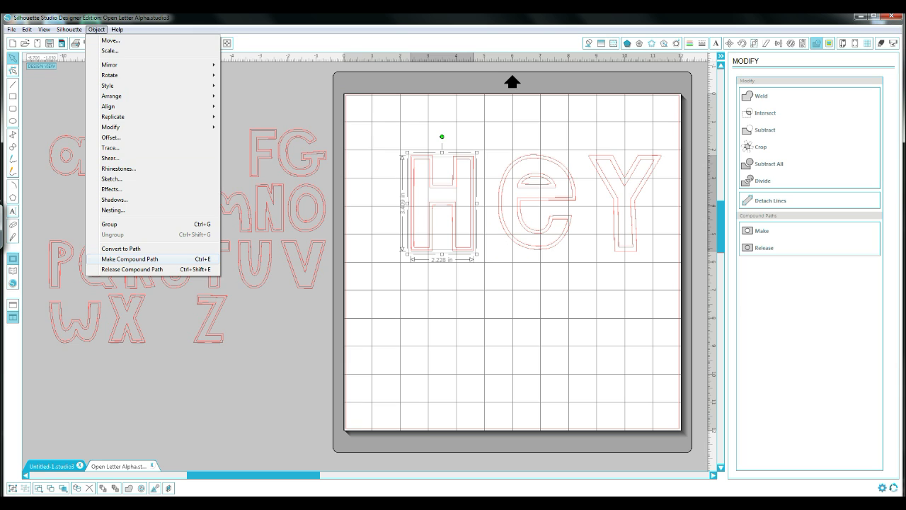
left_click(130, 259)
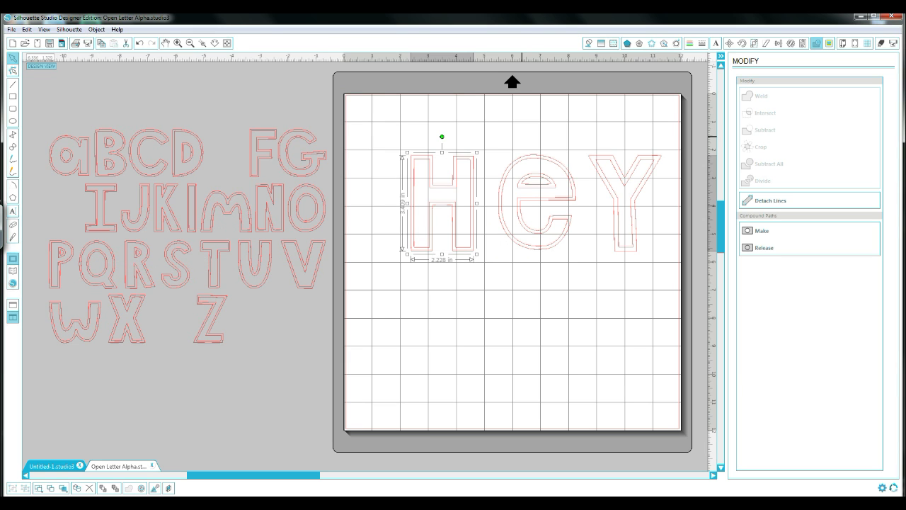
left_click(515, 126)
left_click(502, 206)
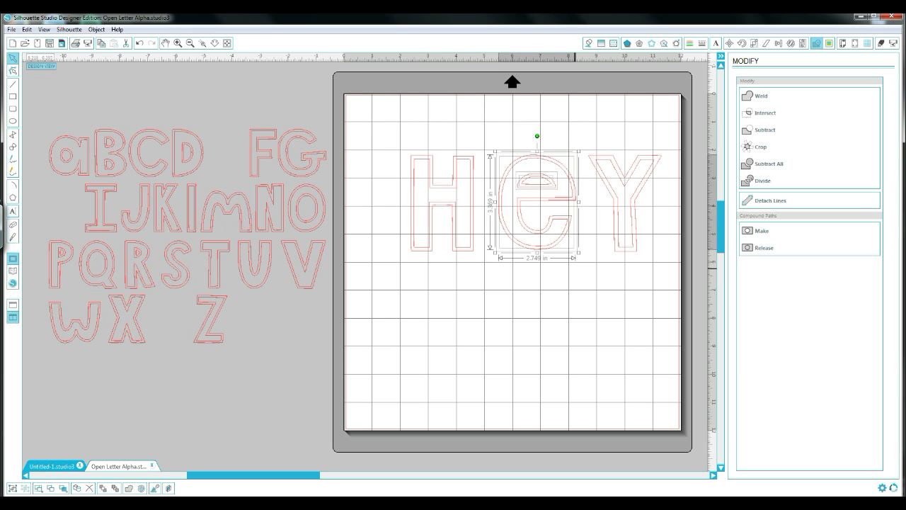
left_click(97, 30)
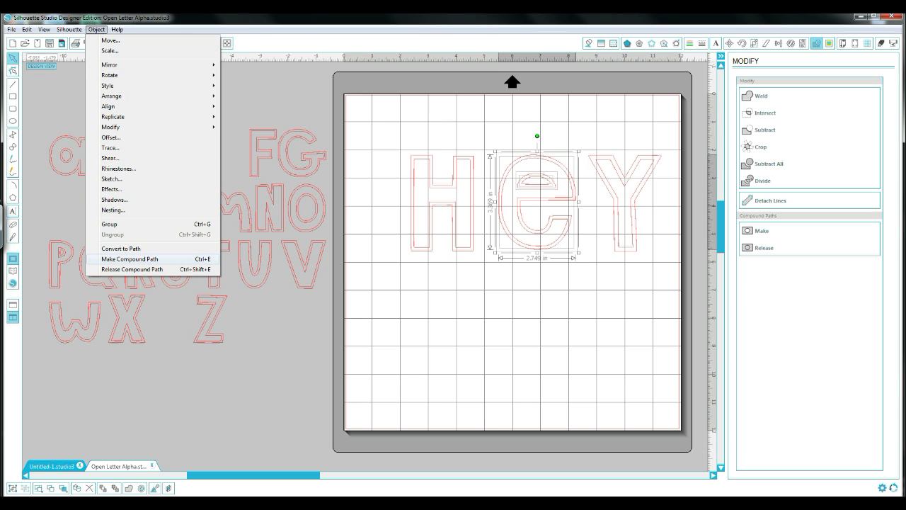
left_click(131, 260)
left_click_drag(587, 119, 632, 237)
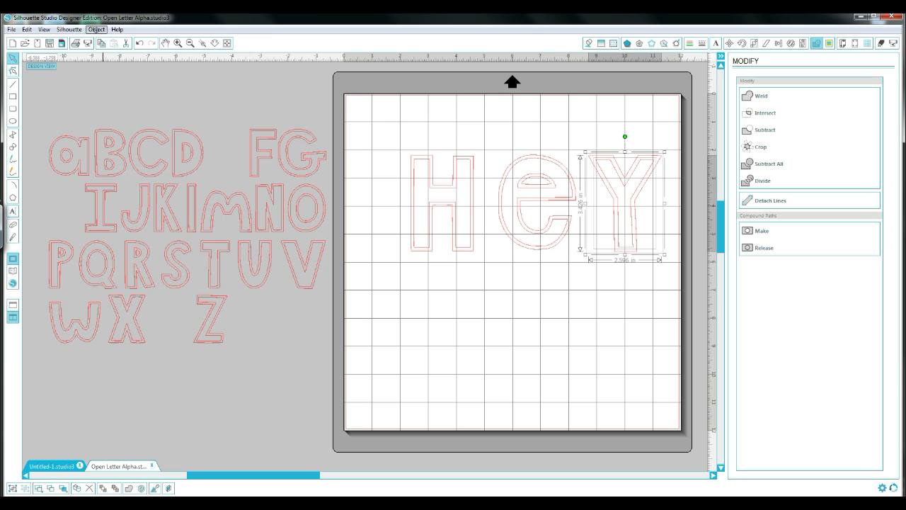
left_click(96, 30)
left_click(129, 259)
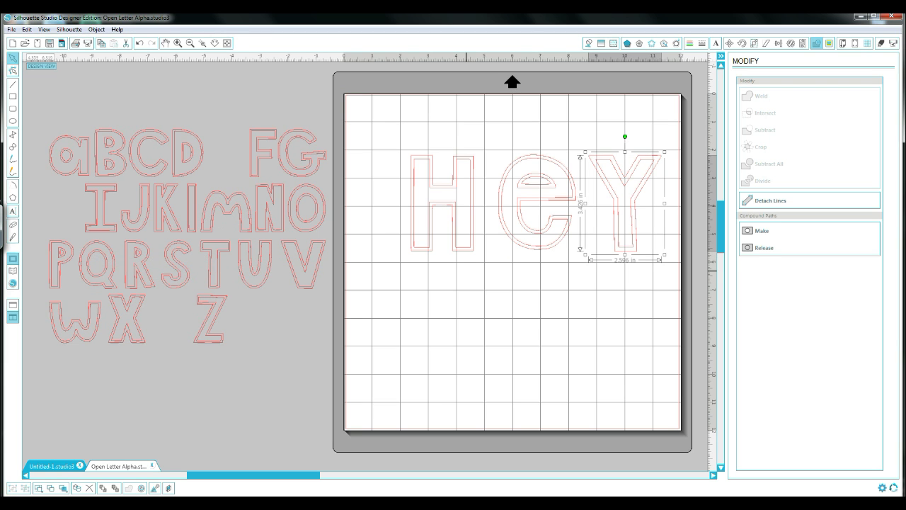
left_click(467, 269)
- Slide the e over the edge of the H and the Y over the edge of the e, and weld all three letters
left_click_drag(521, 206, 489, 206)
left_click(600, 187)
mouse_move(625, 205)
left_mouse_down()
mouse_move(548, 205)
mouse_move(532, 188)
left_mouse_up()
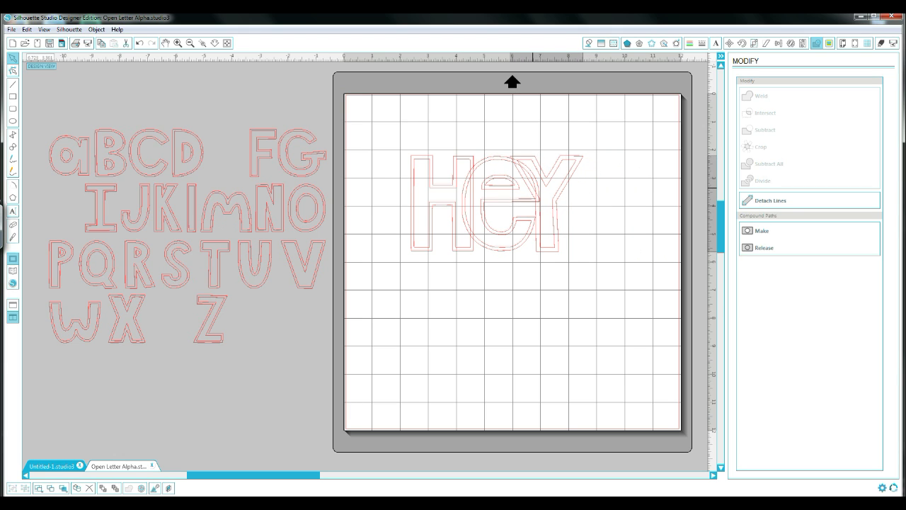
left_click(606, 233)
left_click_drag(605, 233, 401, 148)
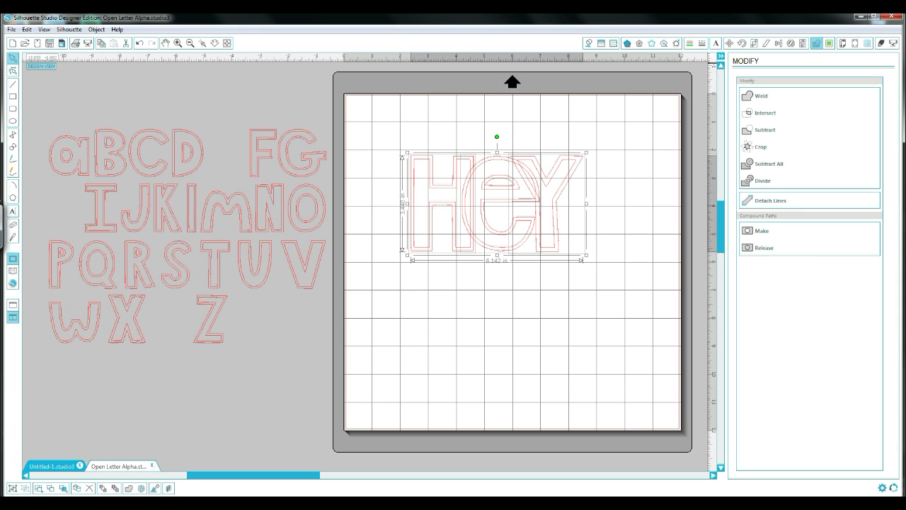
left_click(769, 96)
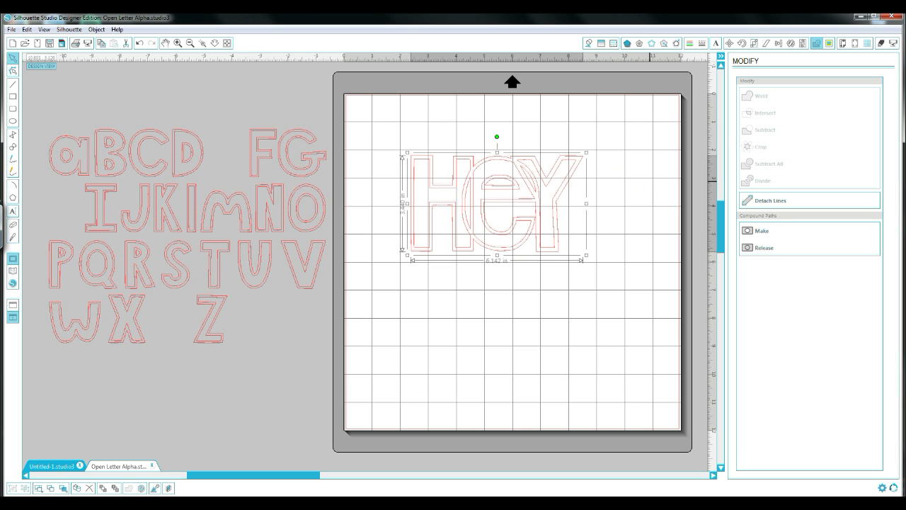
left_click(643, 268)
- Shift the welded word HeY slightly up and to the right on the mat, and clear the selection
mouse_move(526, 199)
left_mouse_down()
mouse_move(525, 277)
mouse_move(535, 192)
left_mouse_up()
left_click(525, 276)
left_click(583, 256)
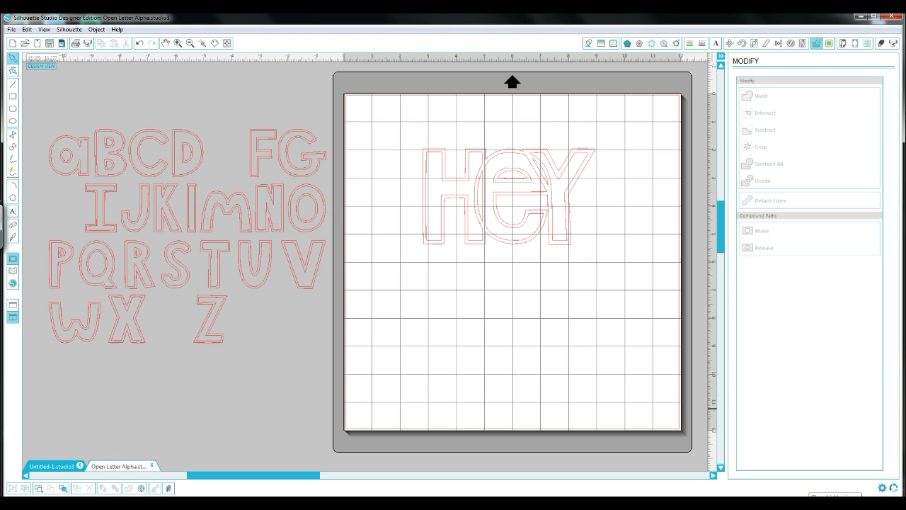
left_click(809, 503)
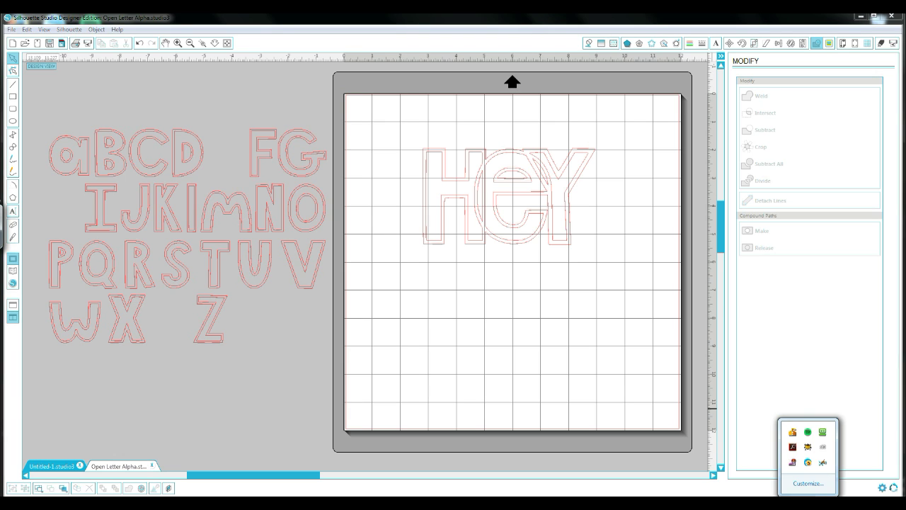